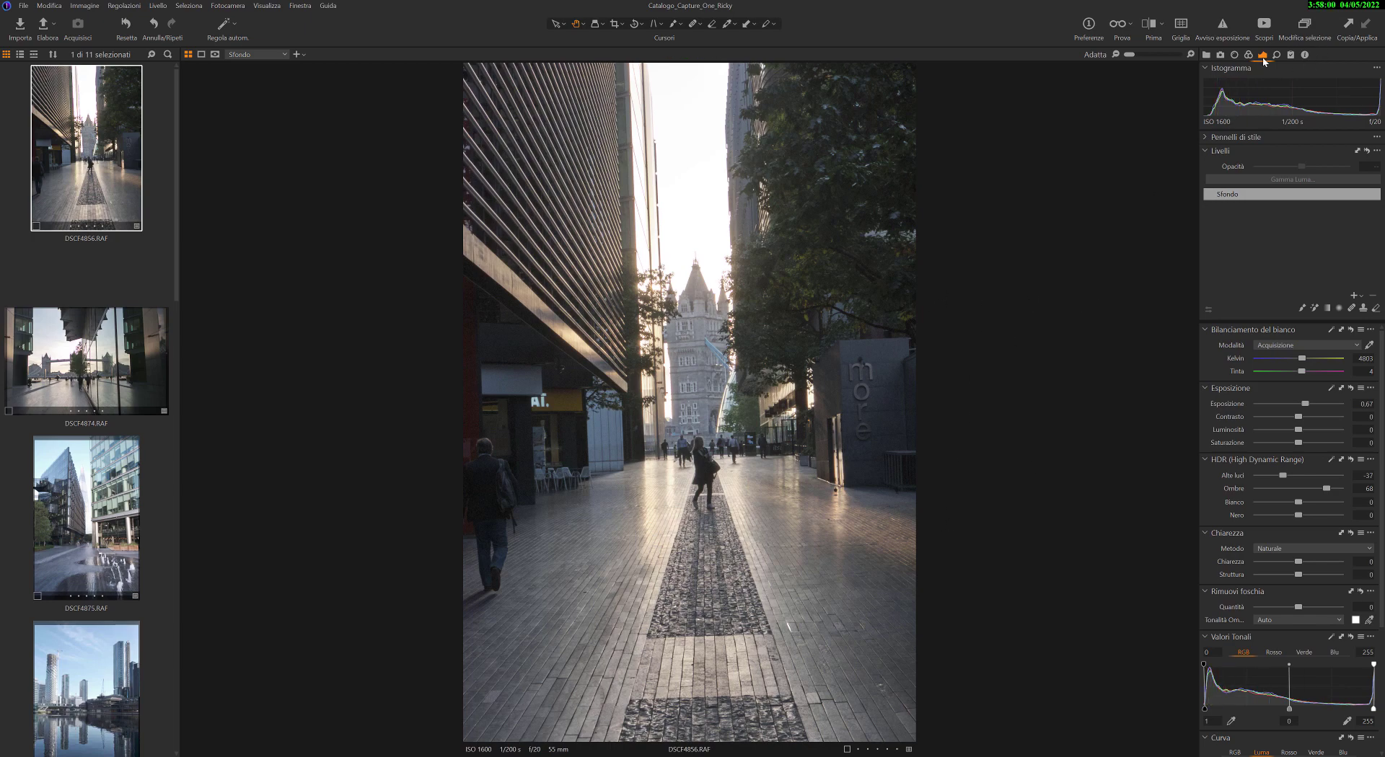
Show the Lens tool's Keystone sliders and guide options, then turn on the grid overlay
left_click(1234, 55)
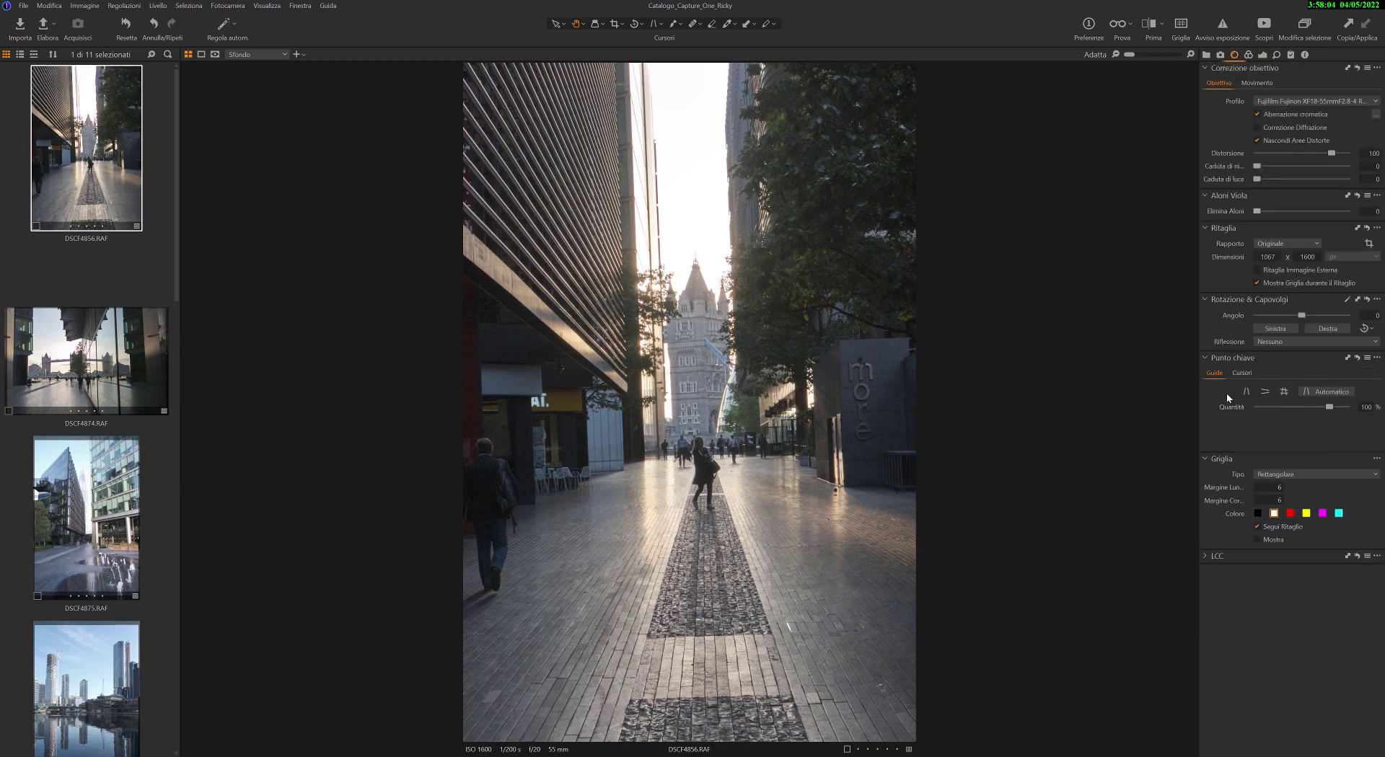
left_click(1242, 373)
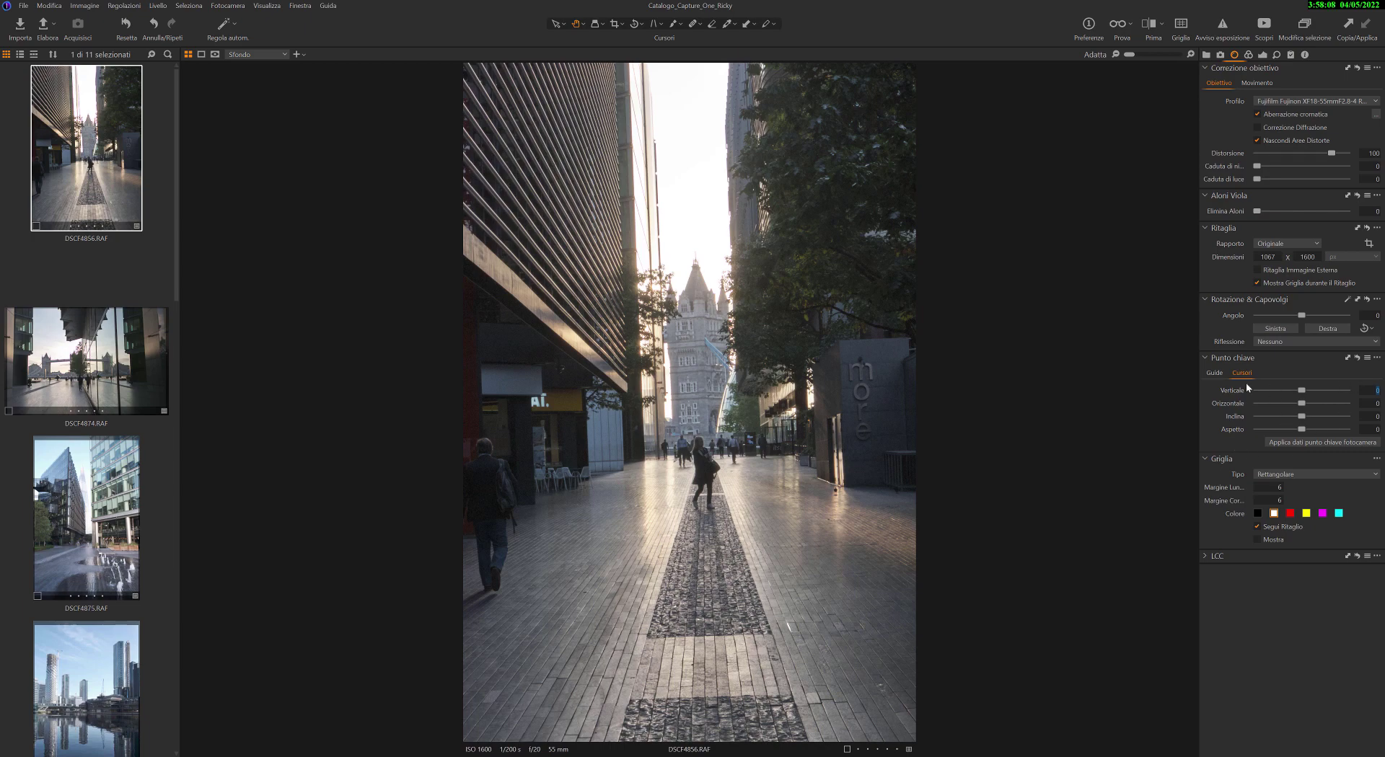
left_click(1214, 373)
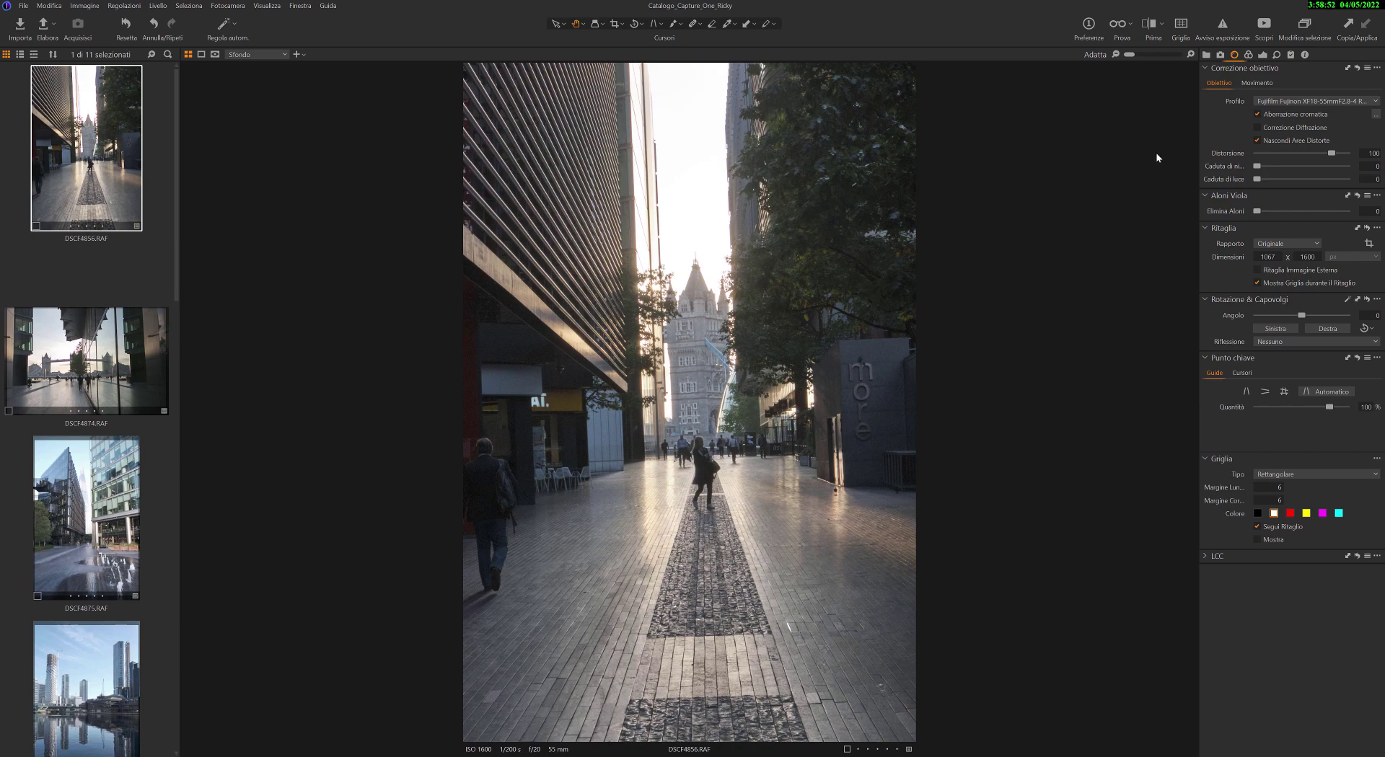
left_click(1179, 26)
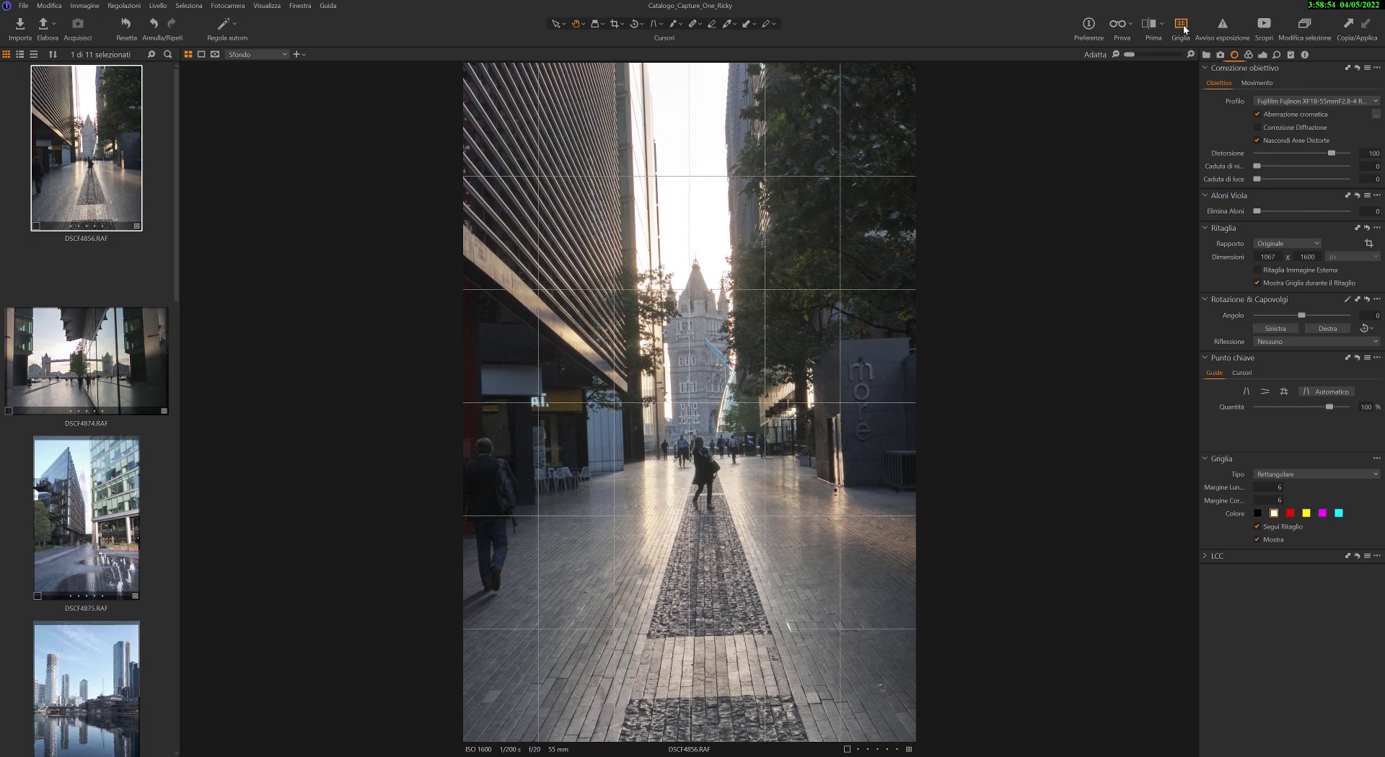
Zoom to 100% on Tower Bridge and back to fit, then try and cancel vertical keystone guides
double_click(641, 181)
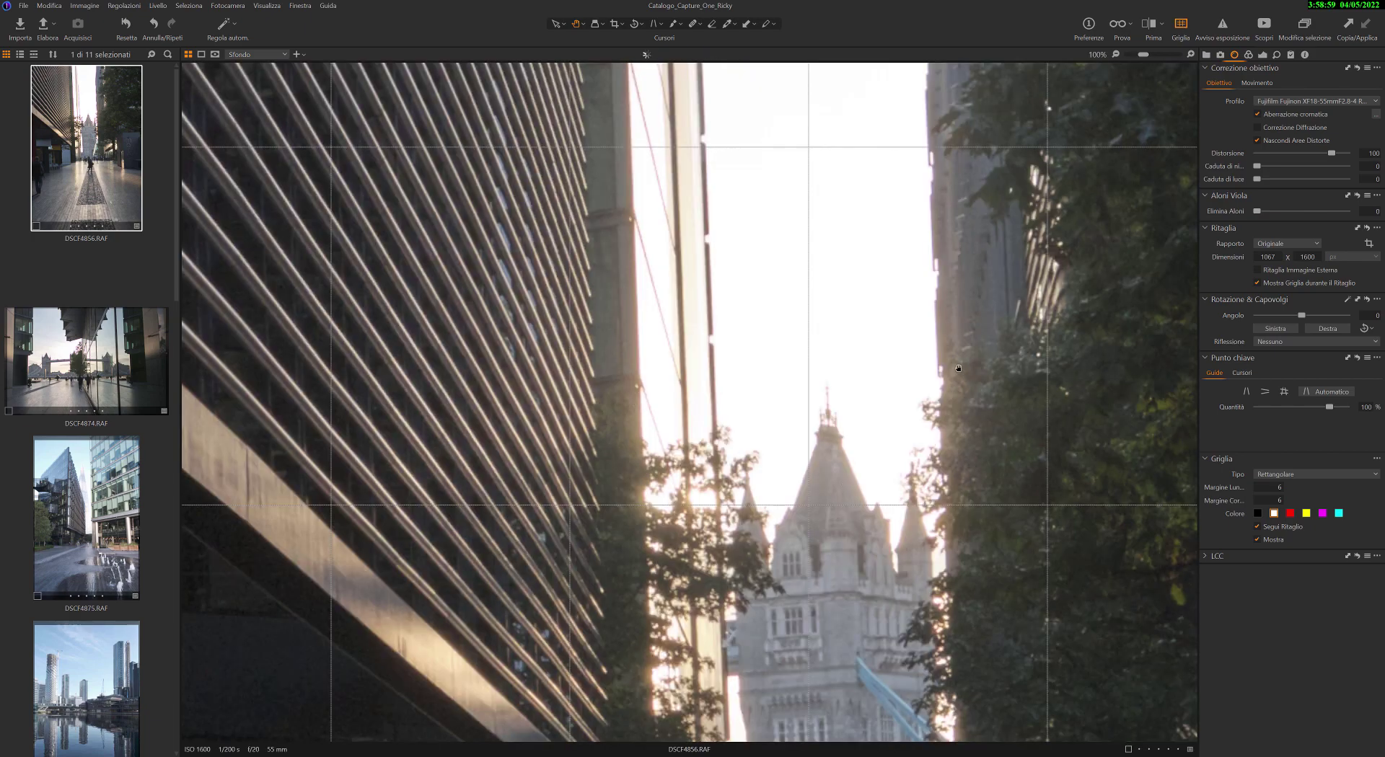
double_click(771, 512)
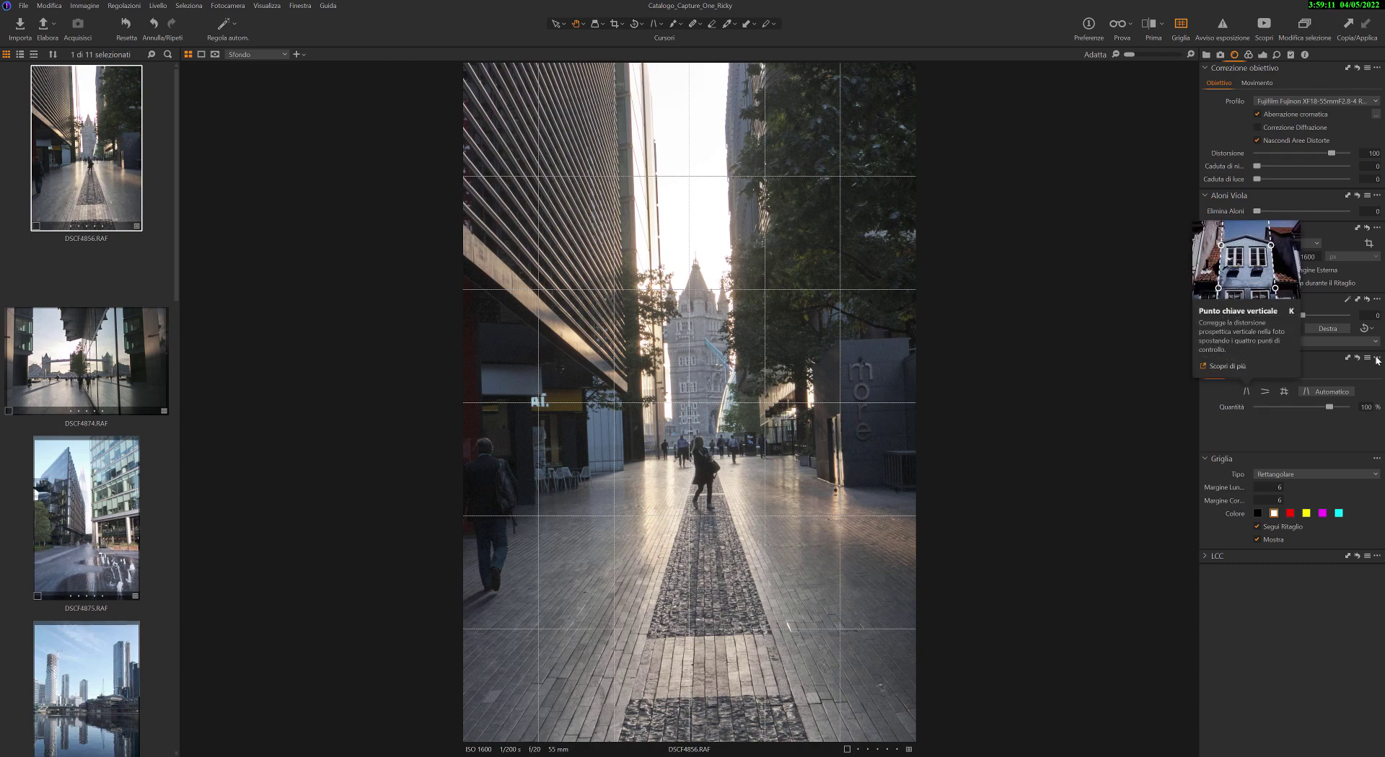
left_click(1247, 392)
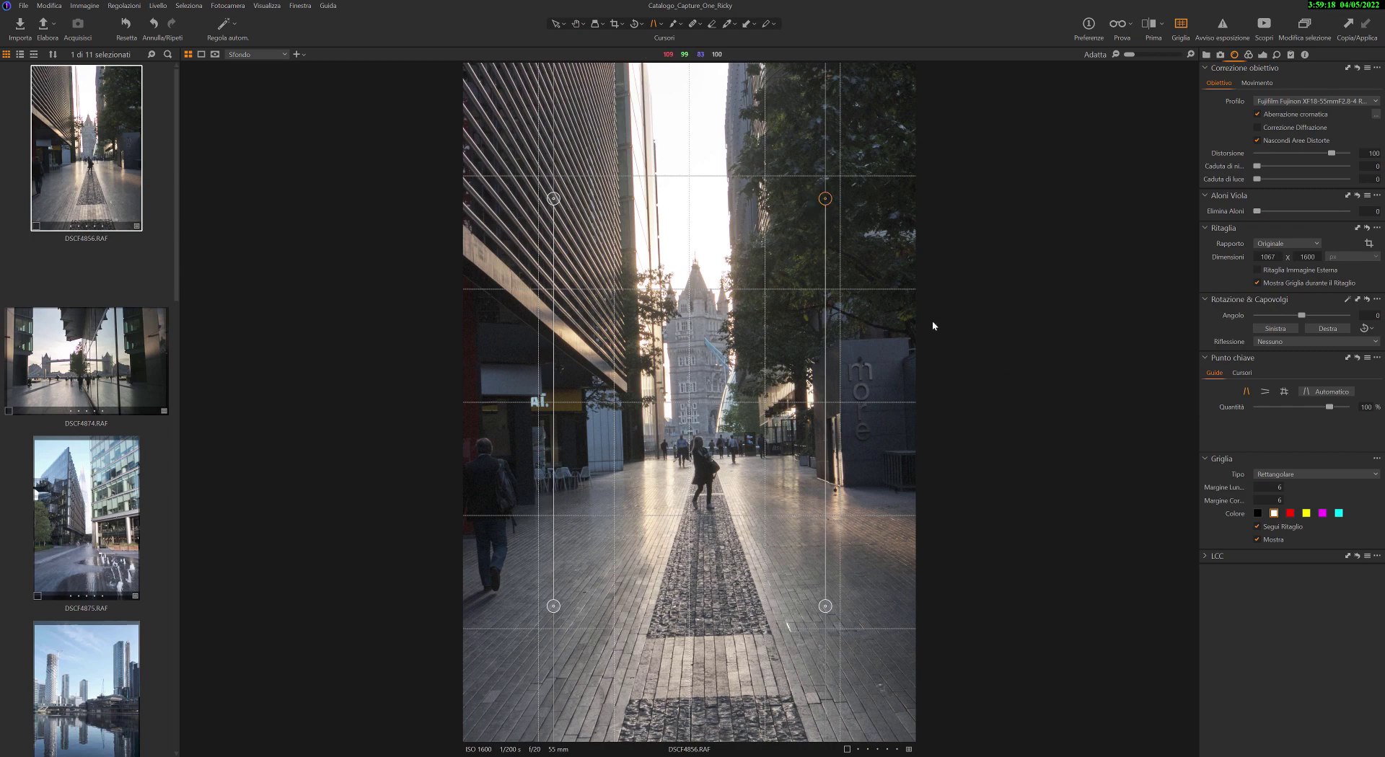
left_click(1245, 391)
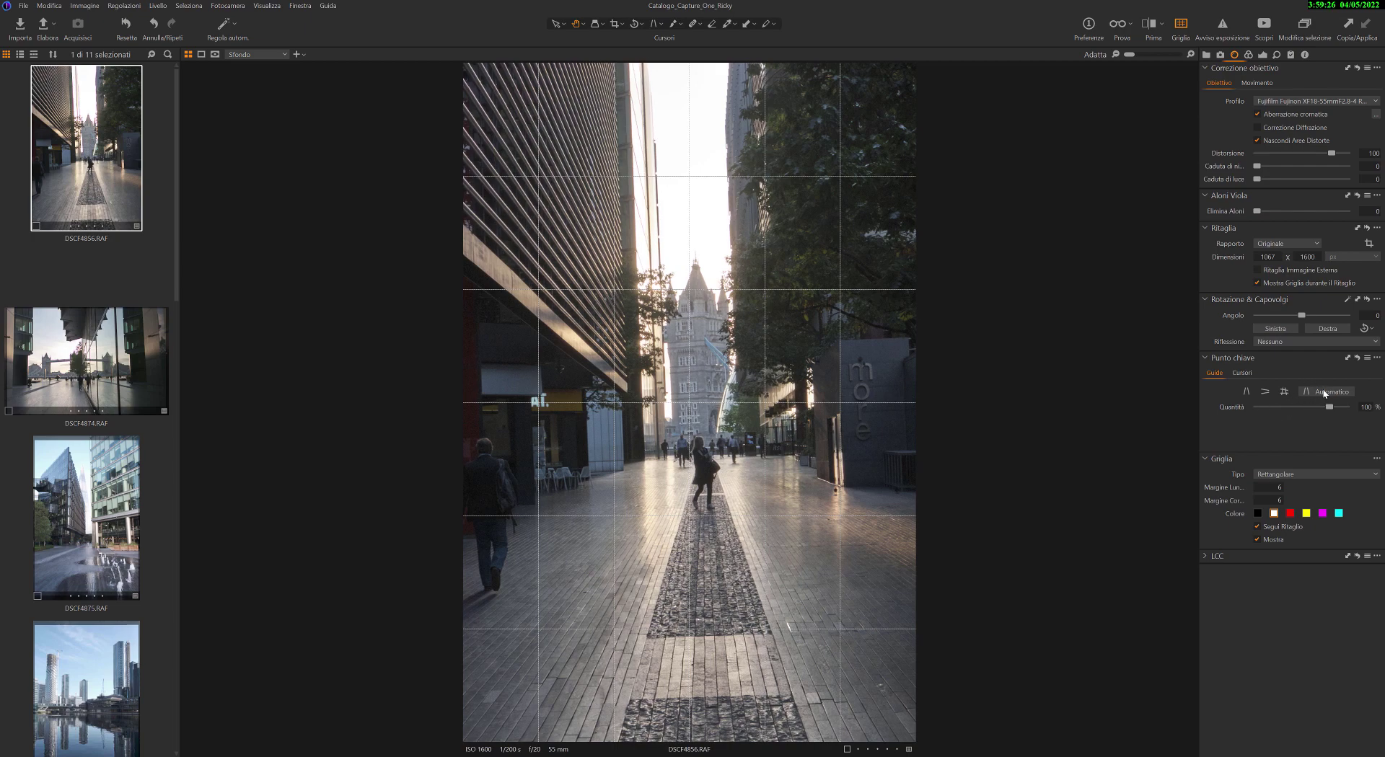
Auto-straighten DSCF4856's perspective, hide the grid, and open DSCF4874
left_click(1324, 391)
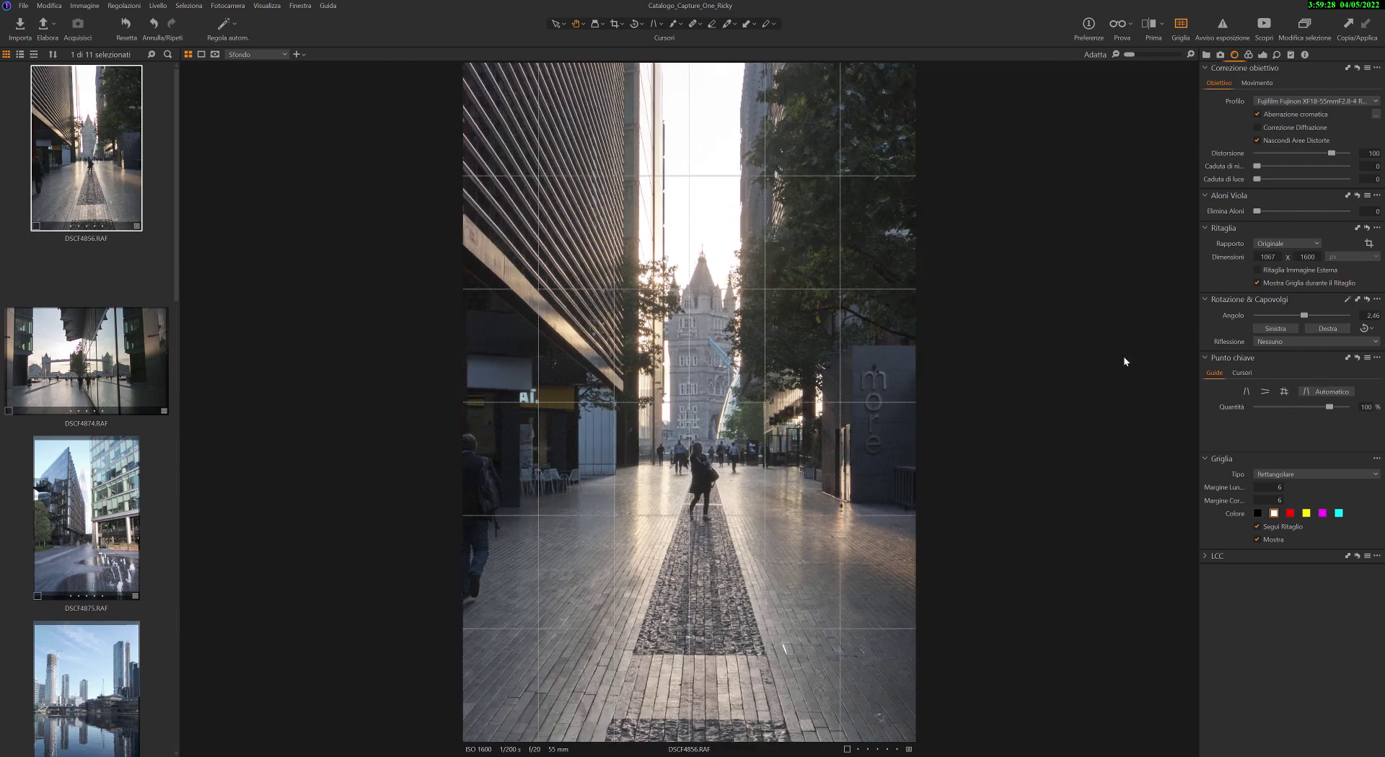
left_click(1183, 25)
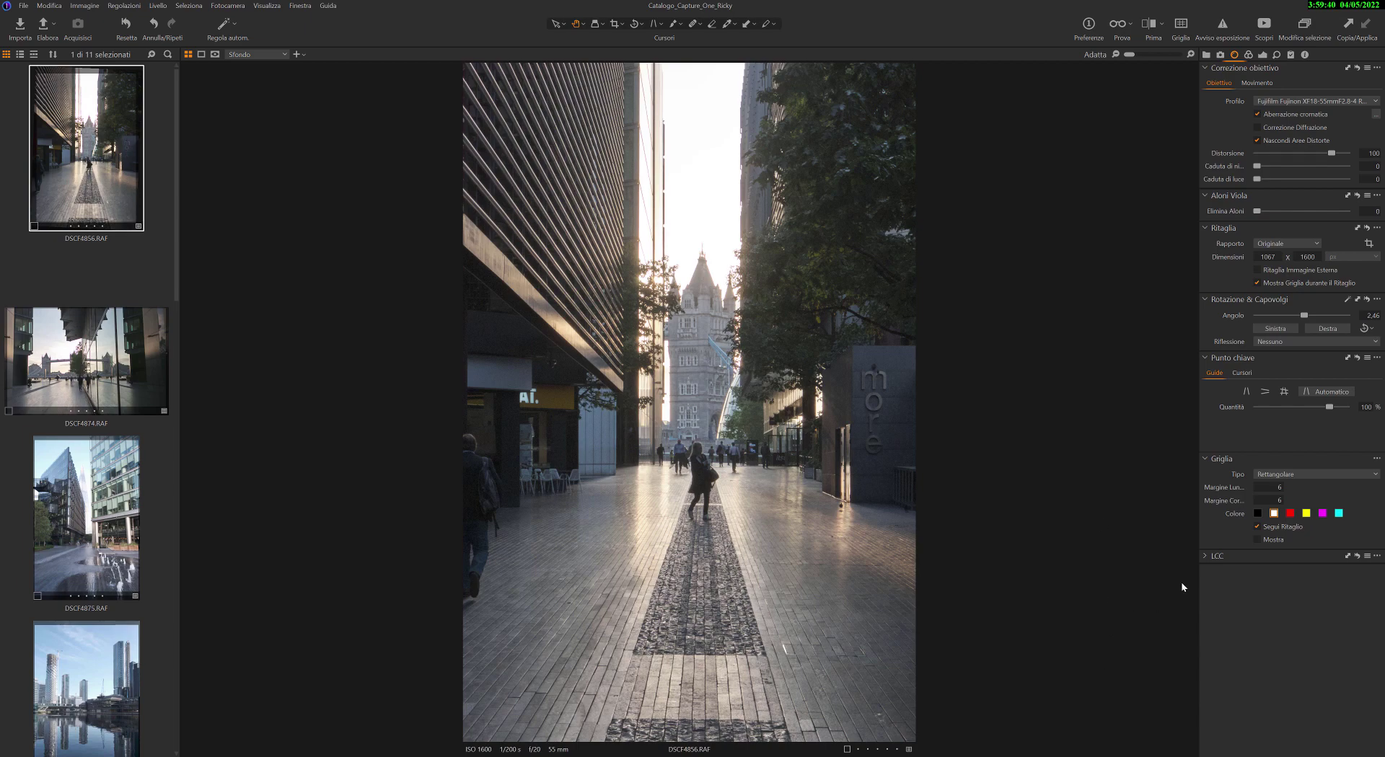
left_click(101, 366)
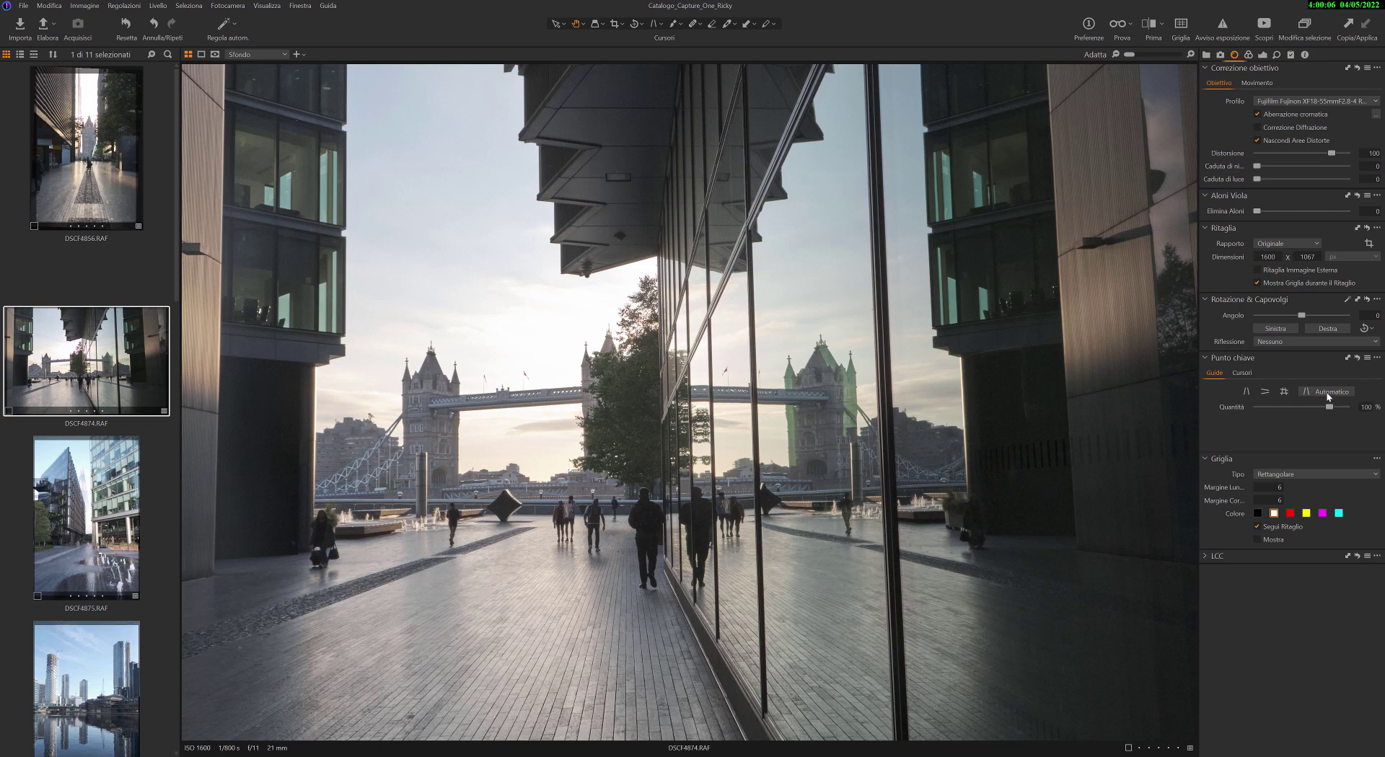
Auto-straighten DSCF4874, check its verticals with the grid, then go to DSCF4875
left_click(1329, 393)
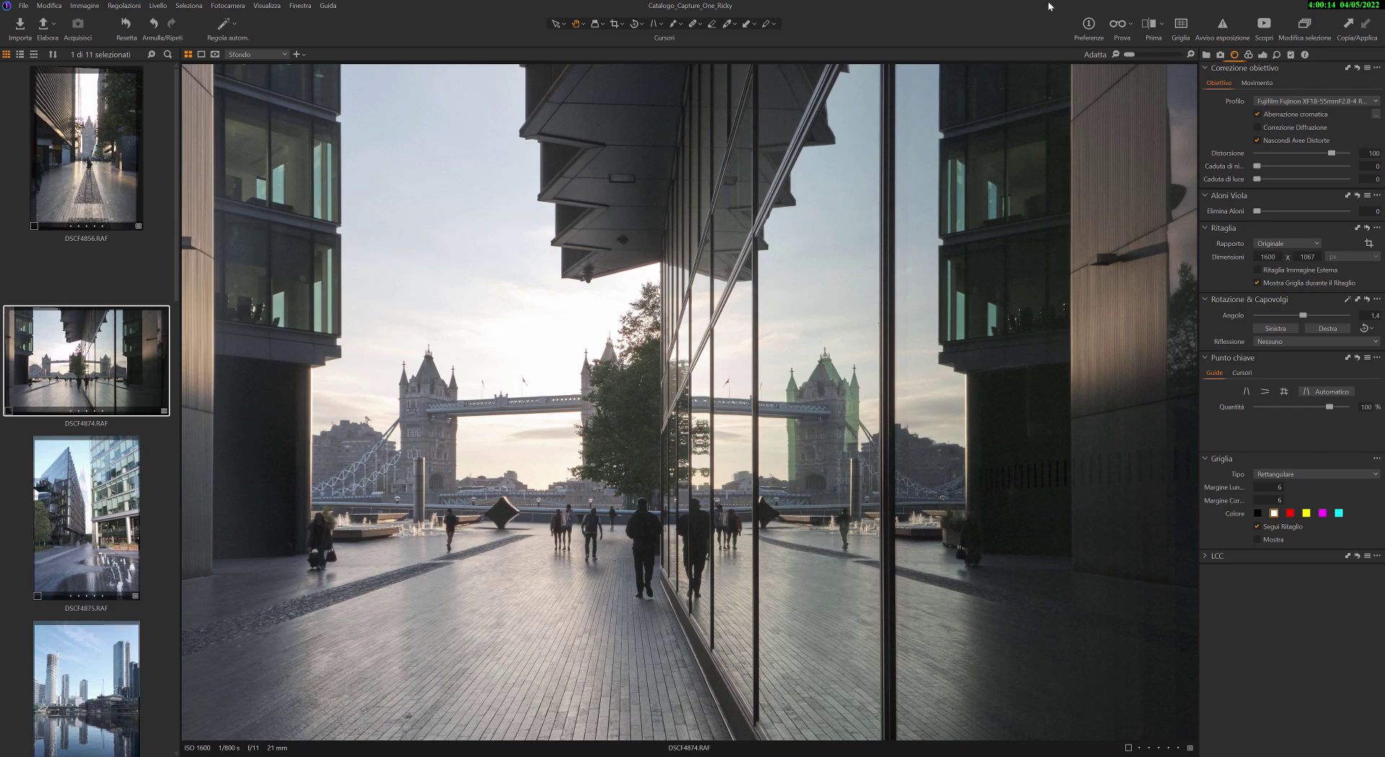
left_click(1185, 27)
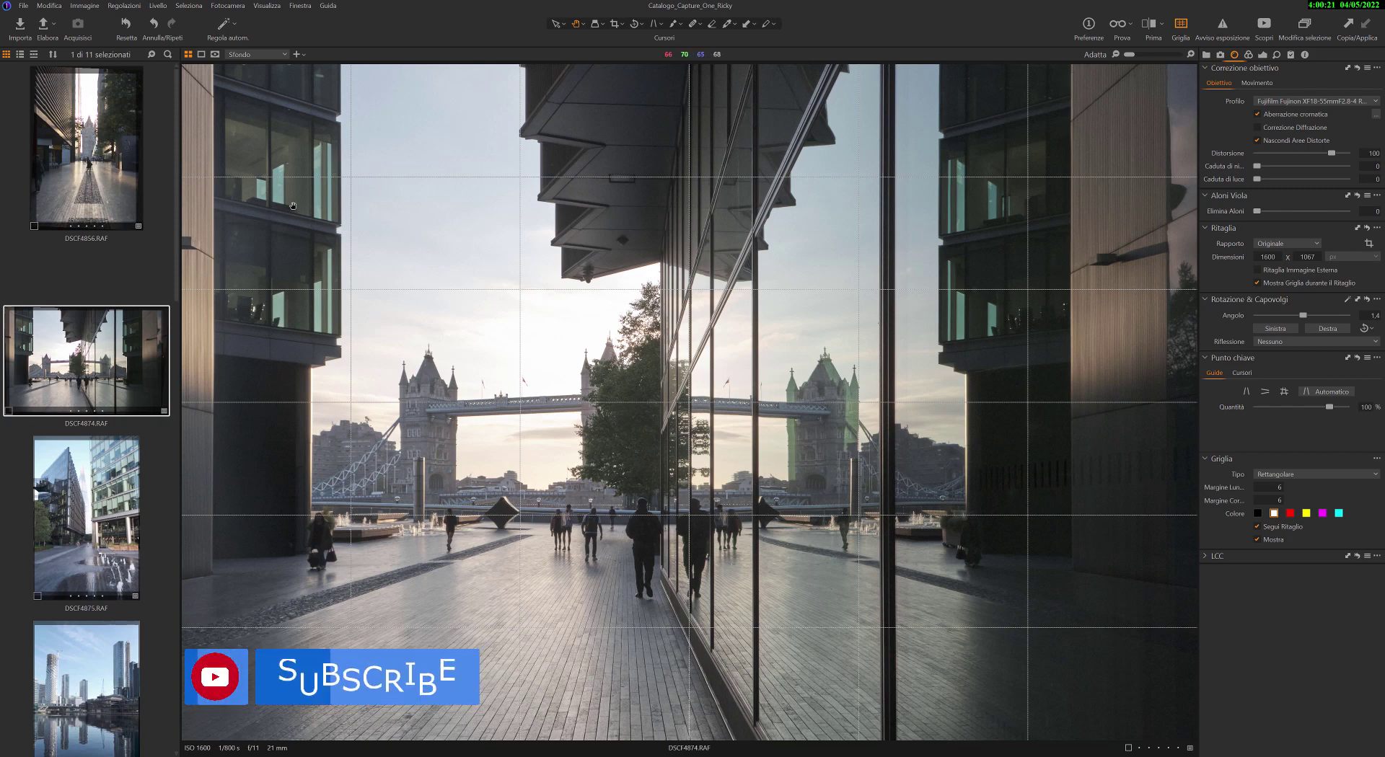
left_click(1181, 26)
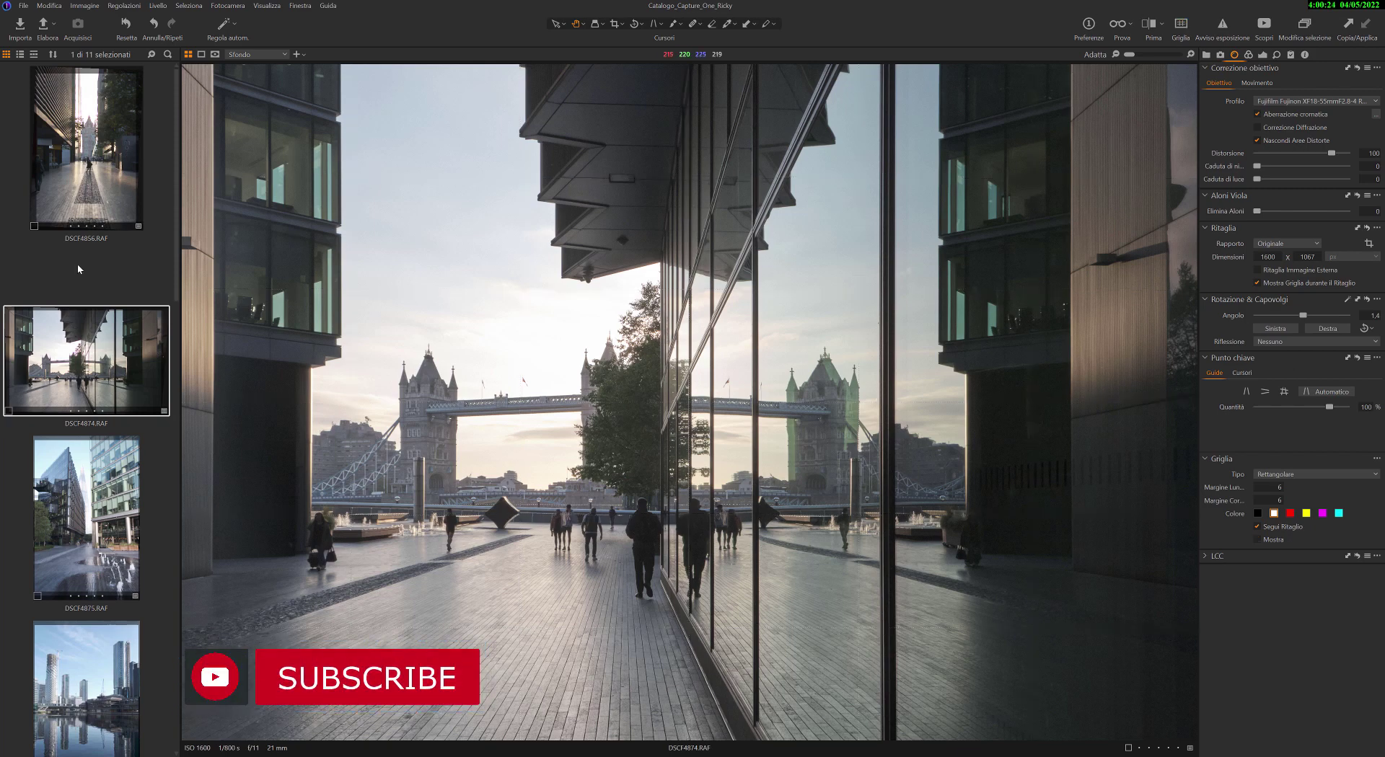
key("Down")
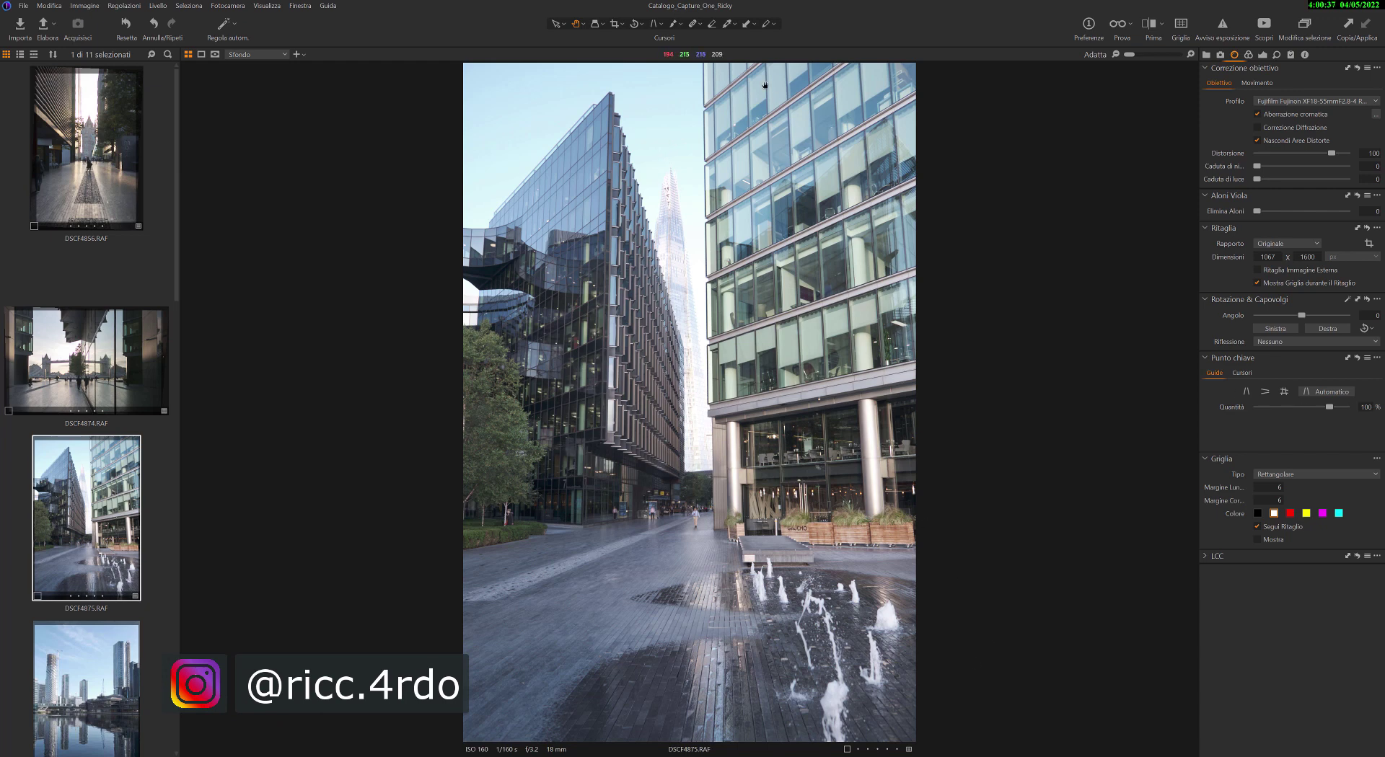
Auto-straighten DSCF4875 with keystone amount reduced to 87%, then go to DSCF6725
left_click(1330, 391)
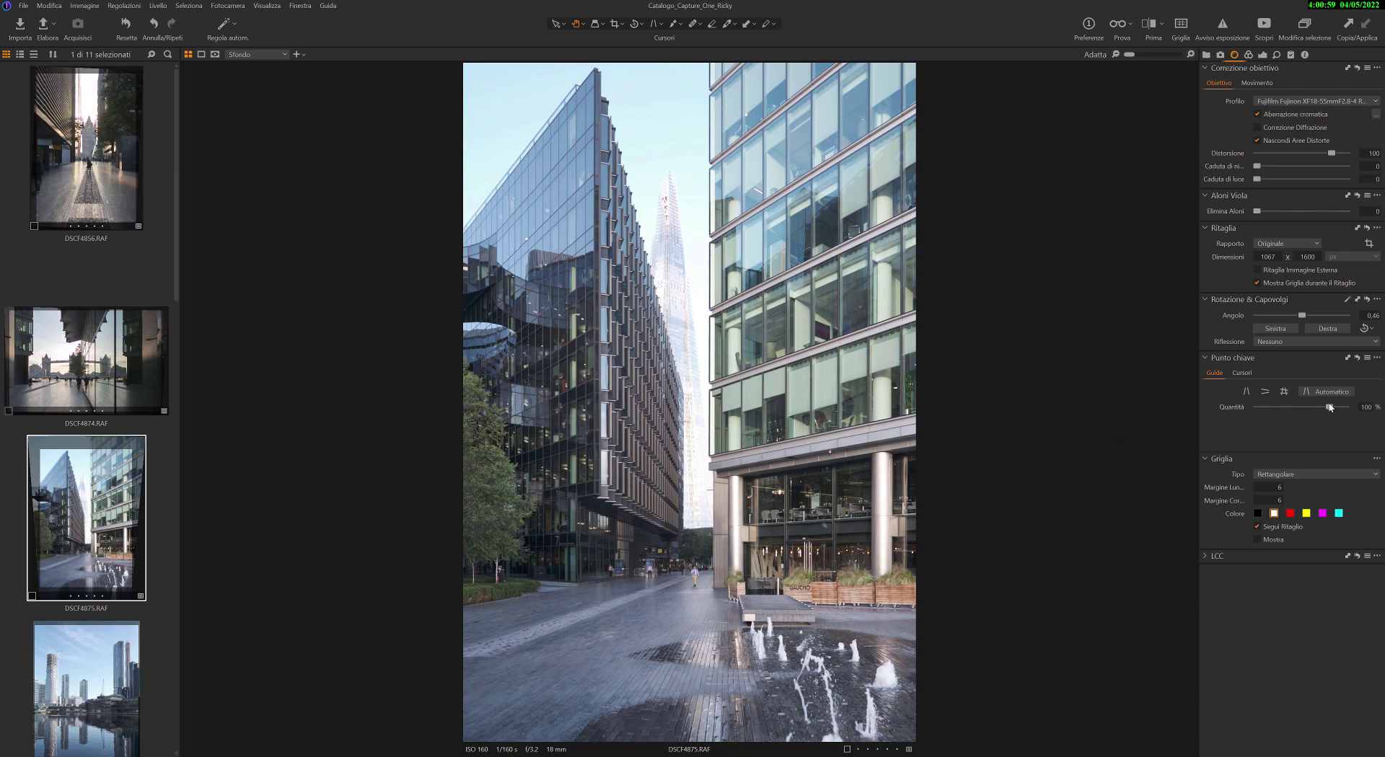
left_click_drag(1331, 409, 1318, 408)
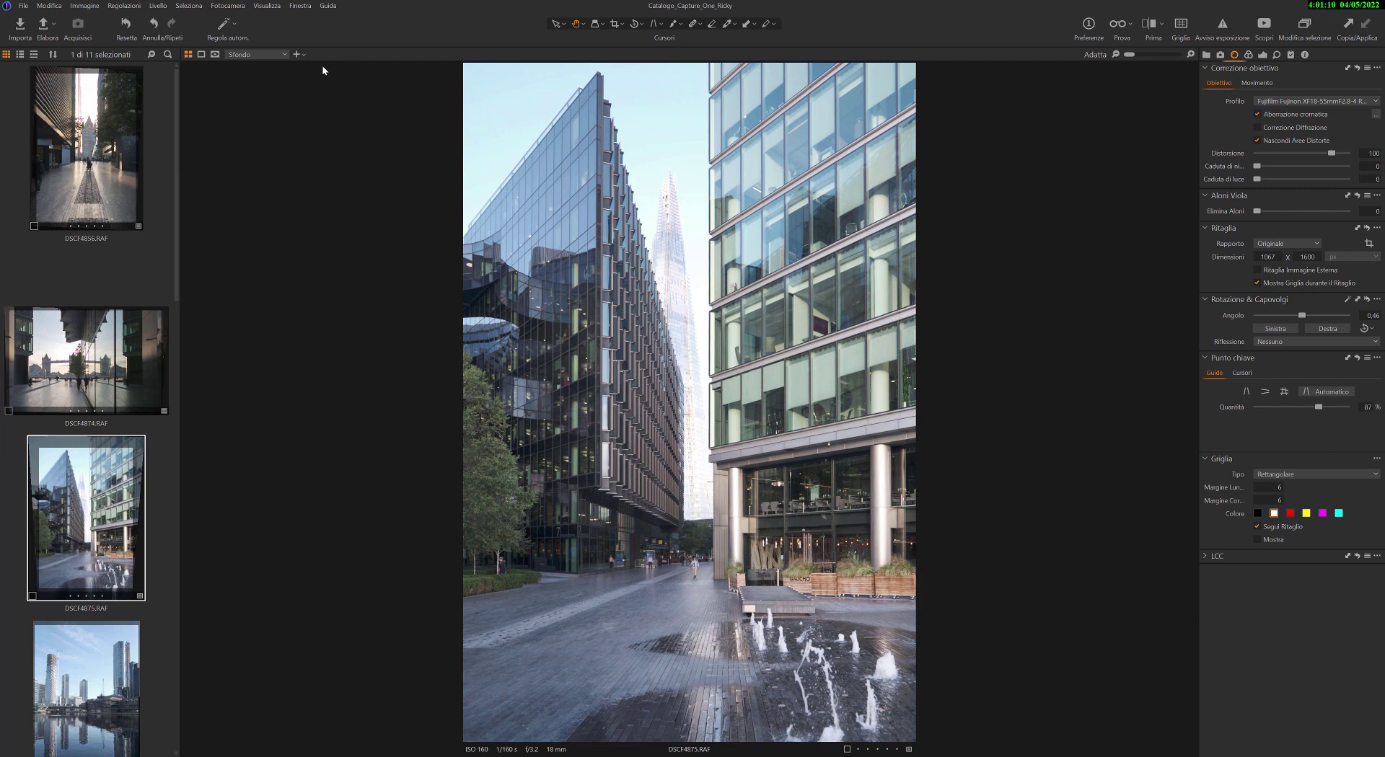
left_click(148, 28)
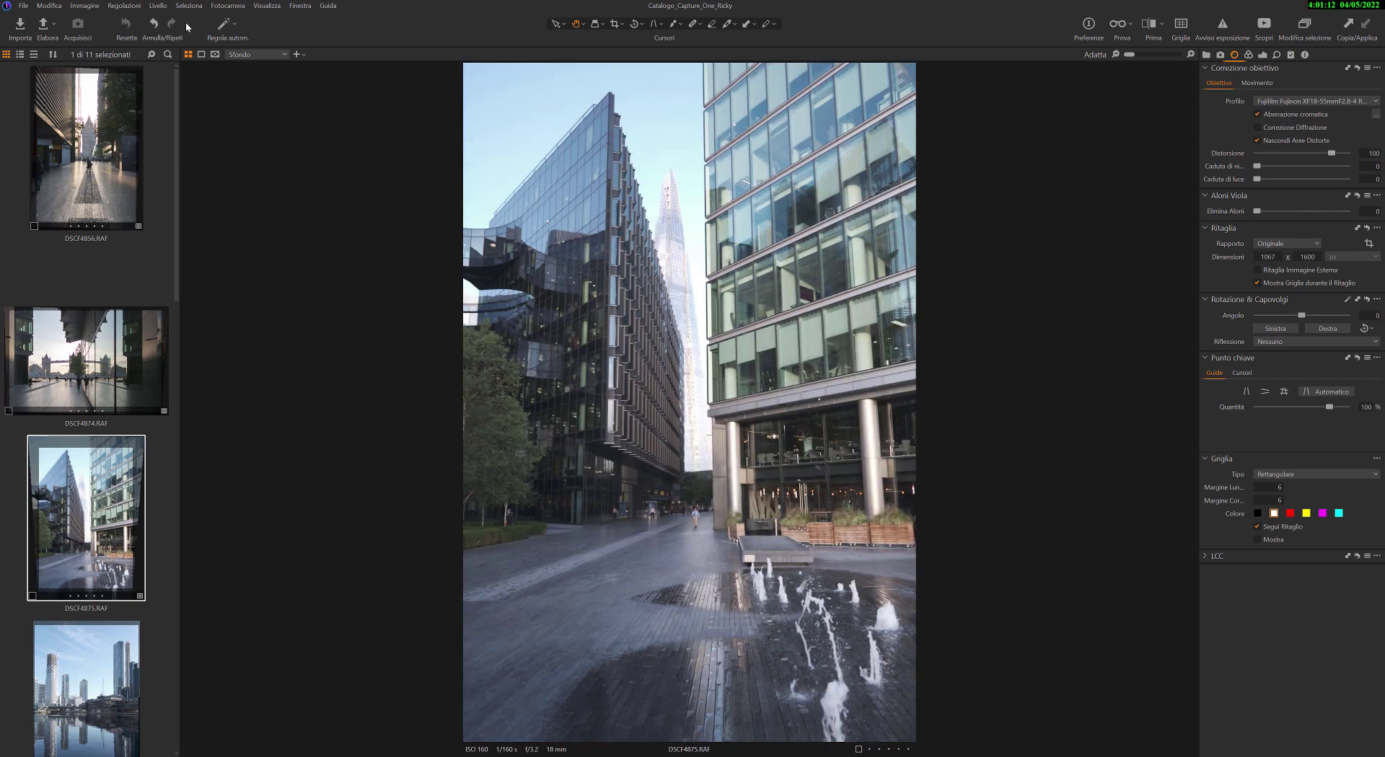
left_click(148, 27)
left_click_drag(1329, 407, 1319, 406)
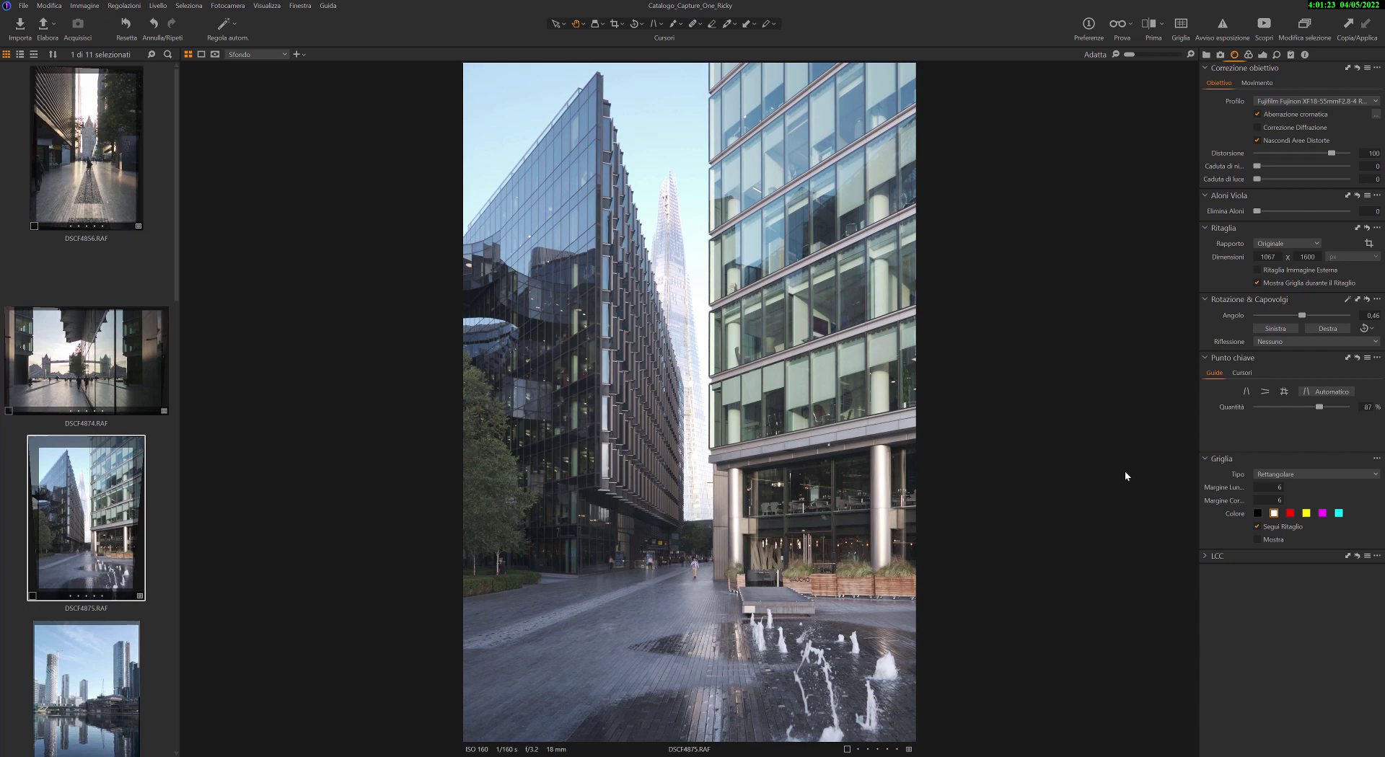
key("Down")
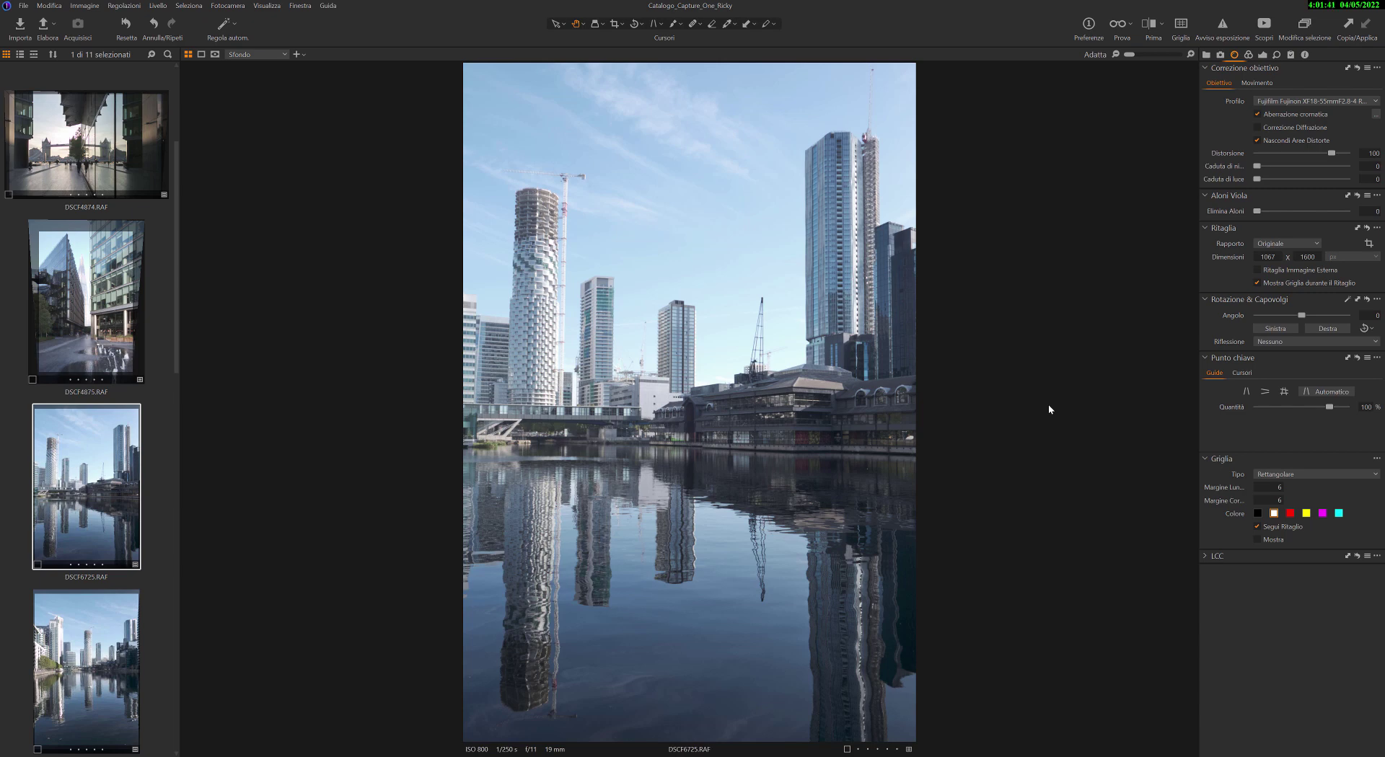
Auto-straighten DSCF6725, then open the next photo and auto-straighten it too
left_click(1328, 391)
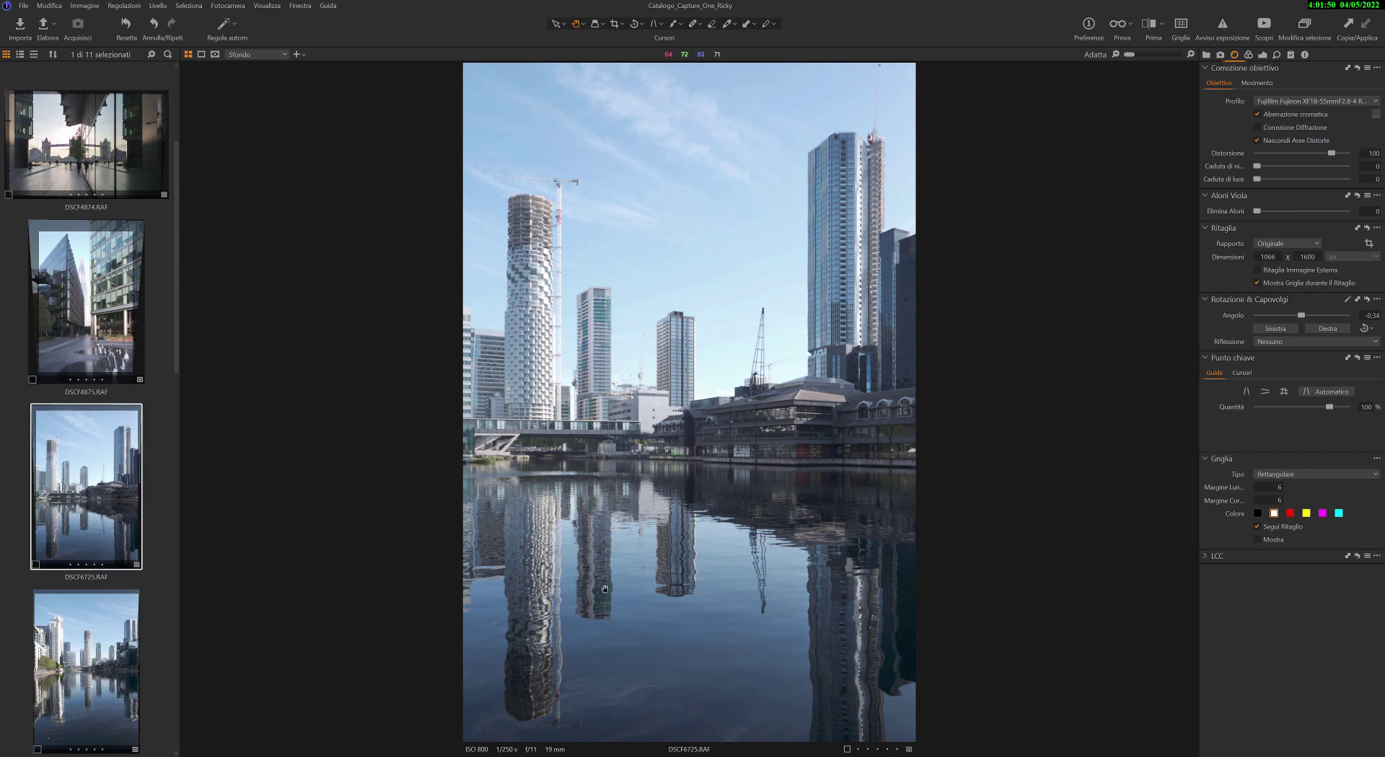
scroll(104, 575, "down", 3)
left_click(86, 462)
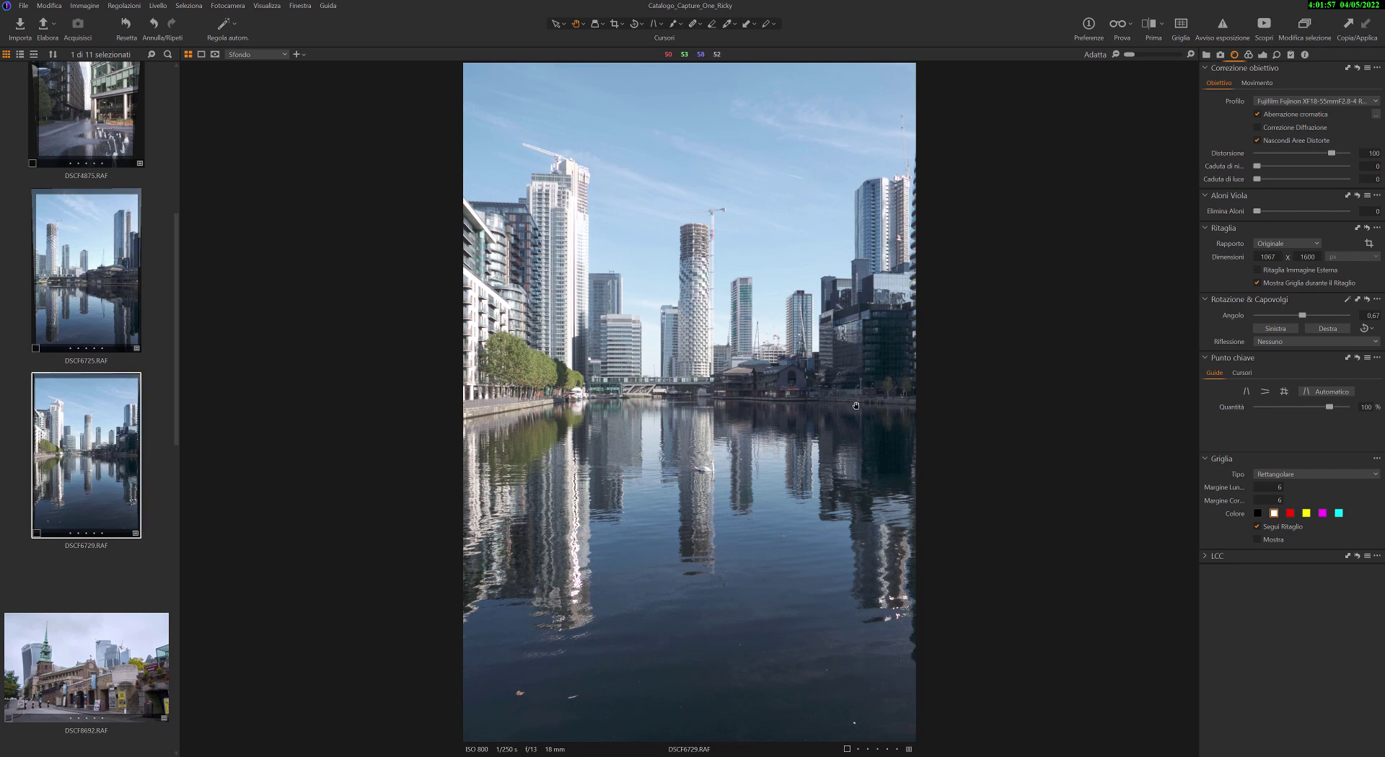
left_click(1338, 390)
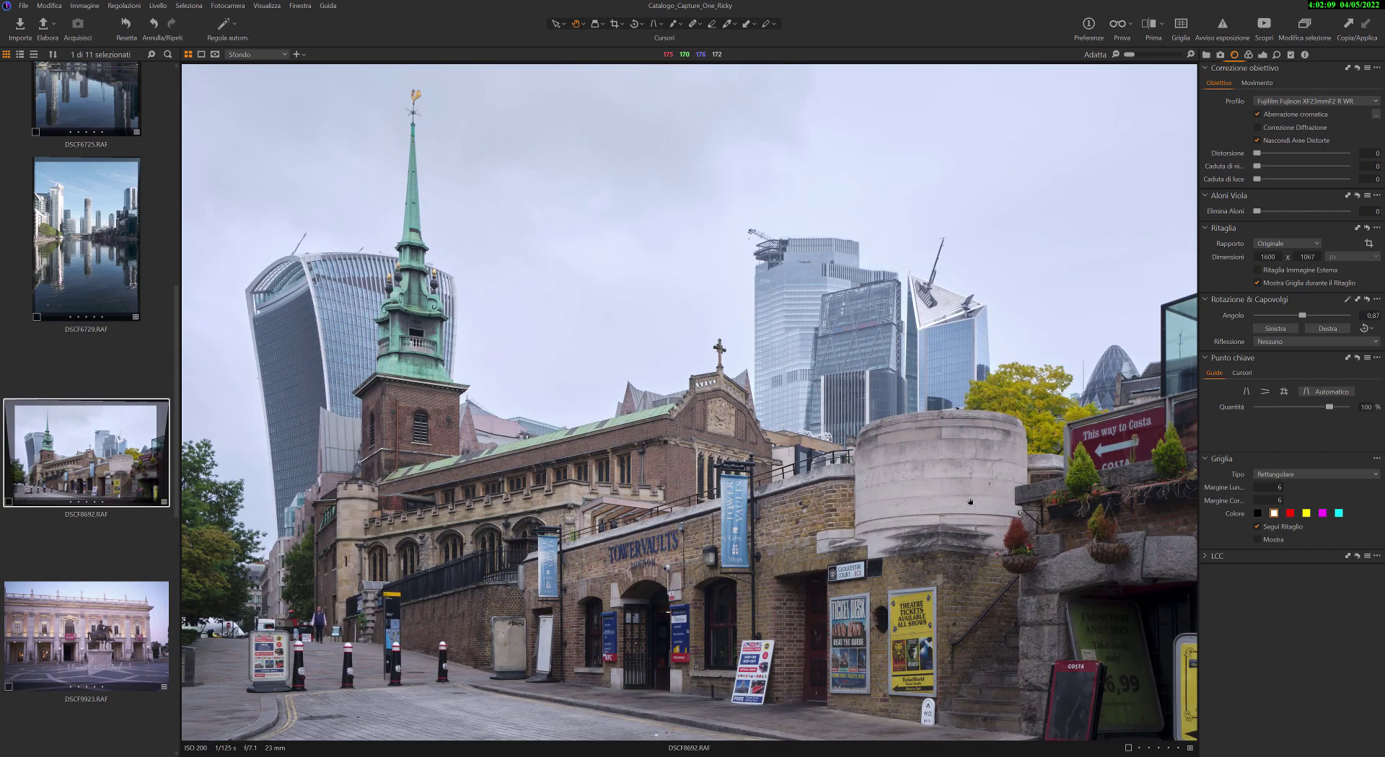
Undo and reapply automatic keystone on the church photo, then reduce its strength
left_click(129, 26)
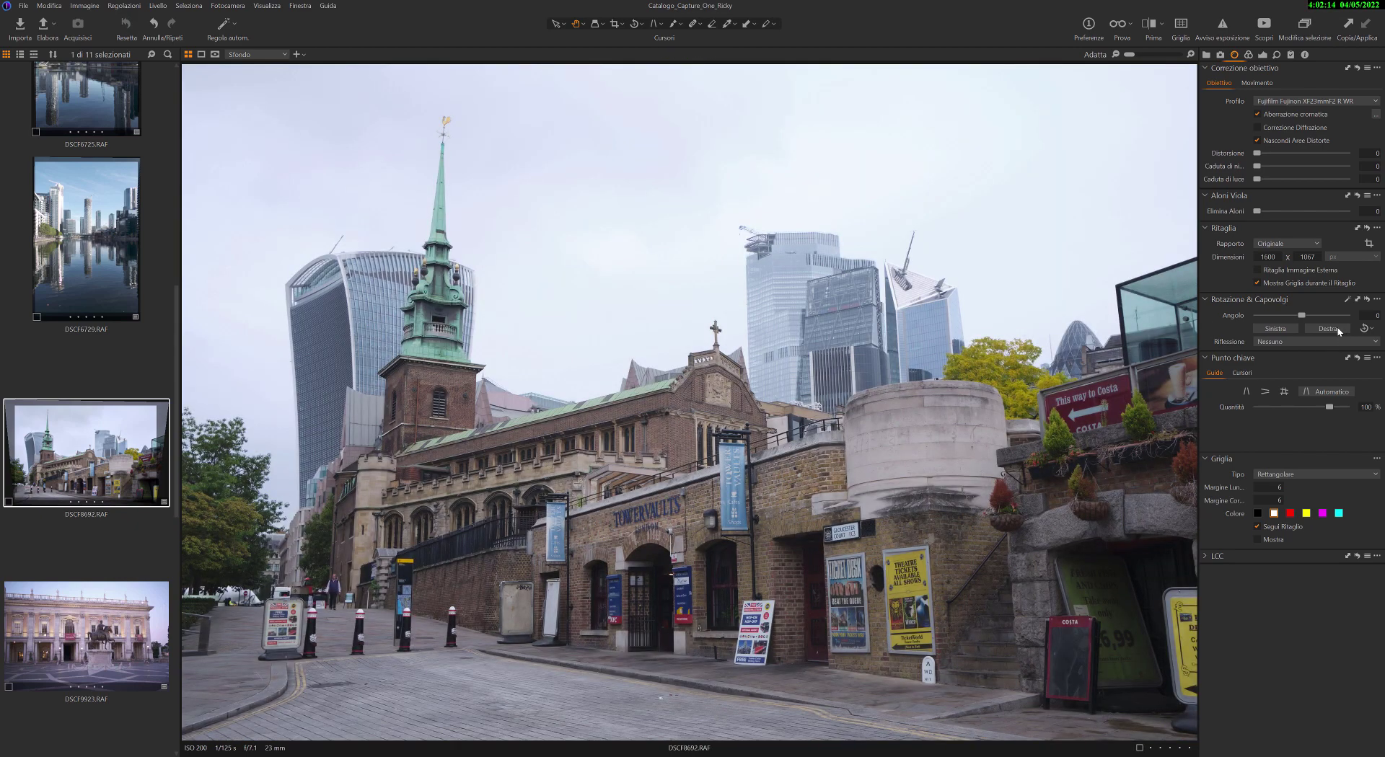
left_click(1331, 392)
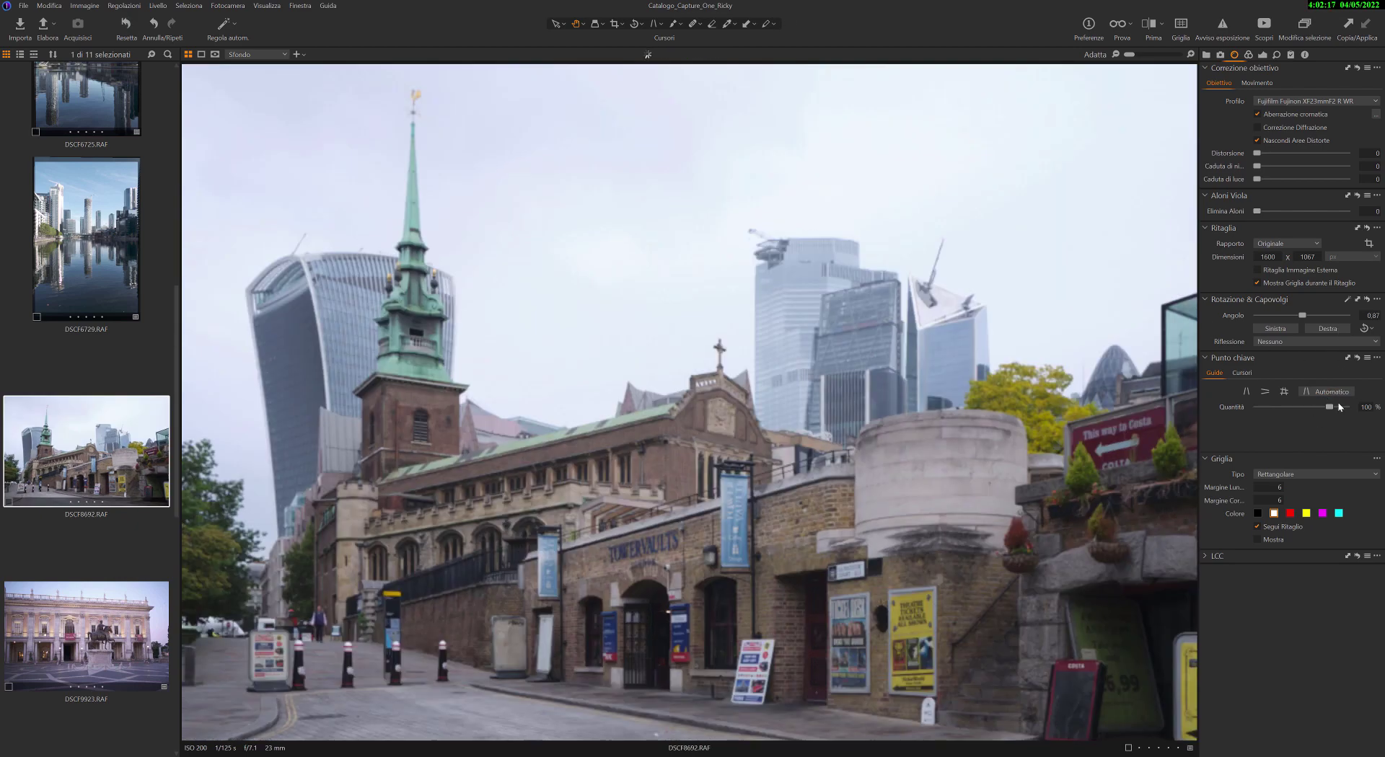
left_click_drag(1338, 407, 1300, 407)
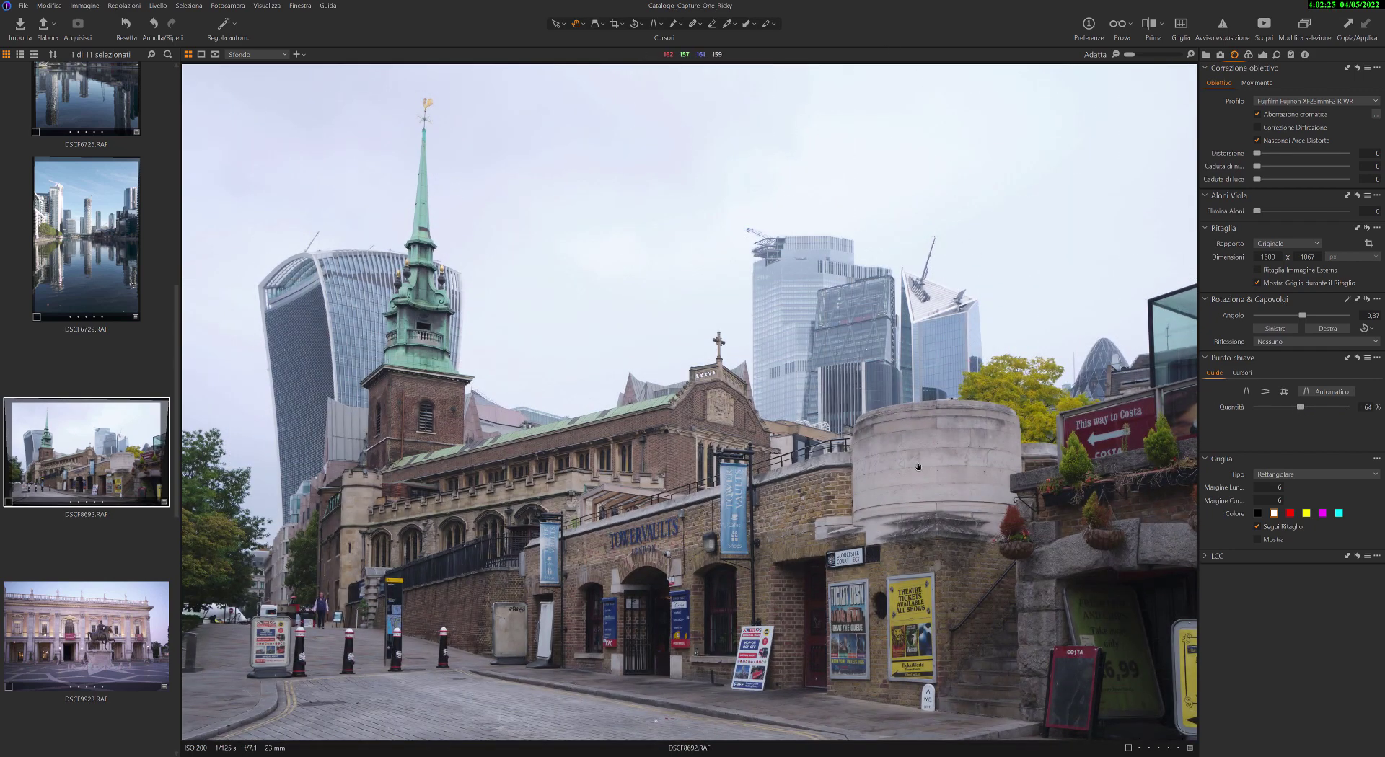
Auto-straighten Capitoline photo DSCF9923 at 93% amount, checking with the grid, then go to DSCF1641
left_click(81, 665)
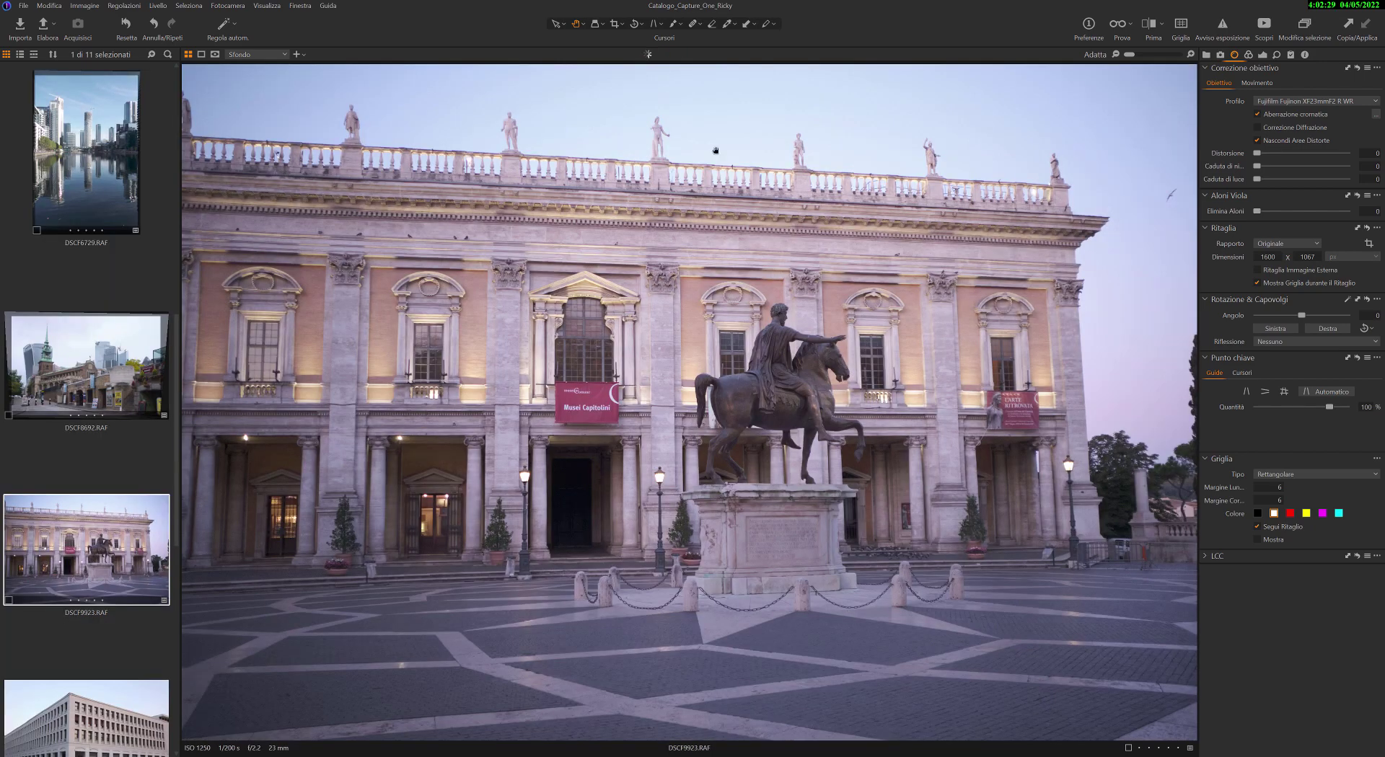
left_click(1332, 391)
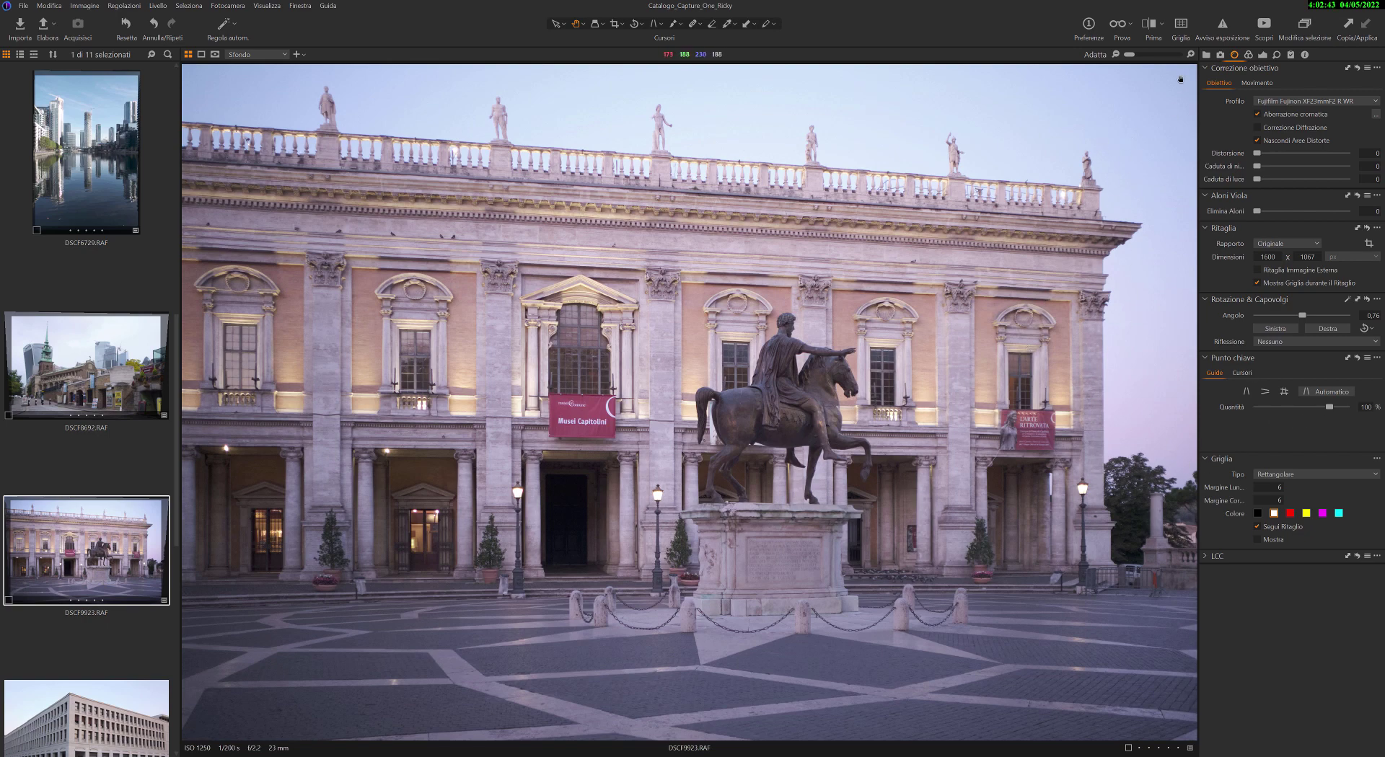
left_click(1180, 26)
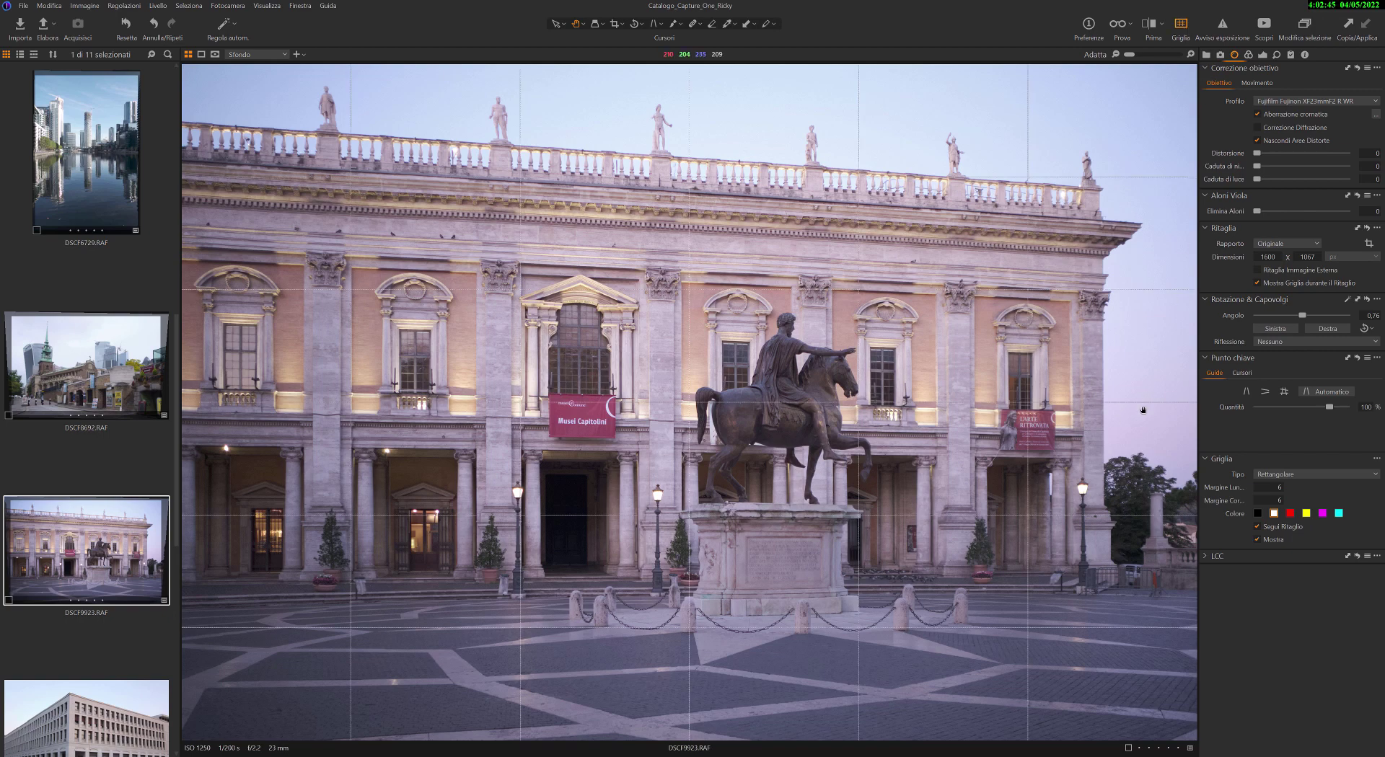
left_click_drag(1326, 407, 1302, 401)
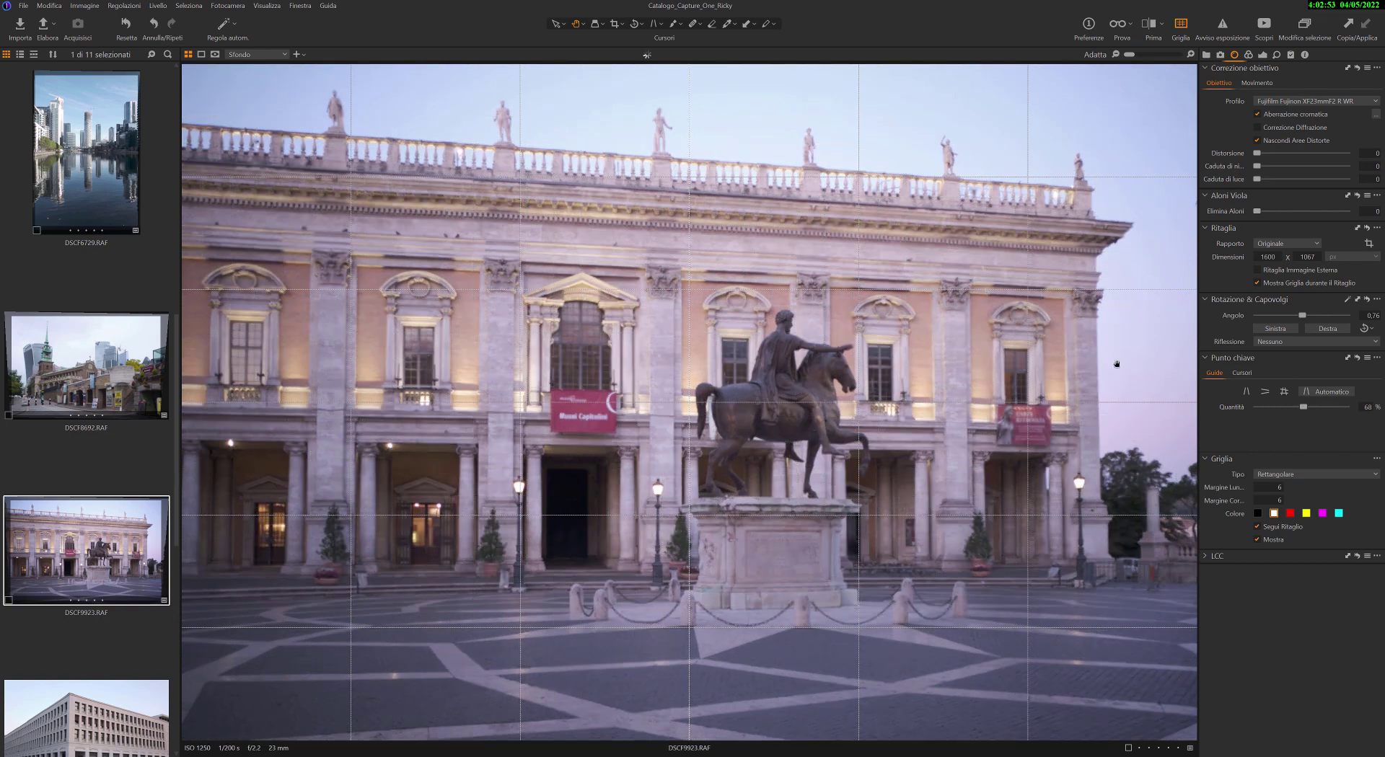
left_click(1258, 540)
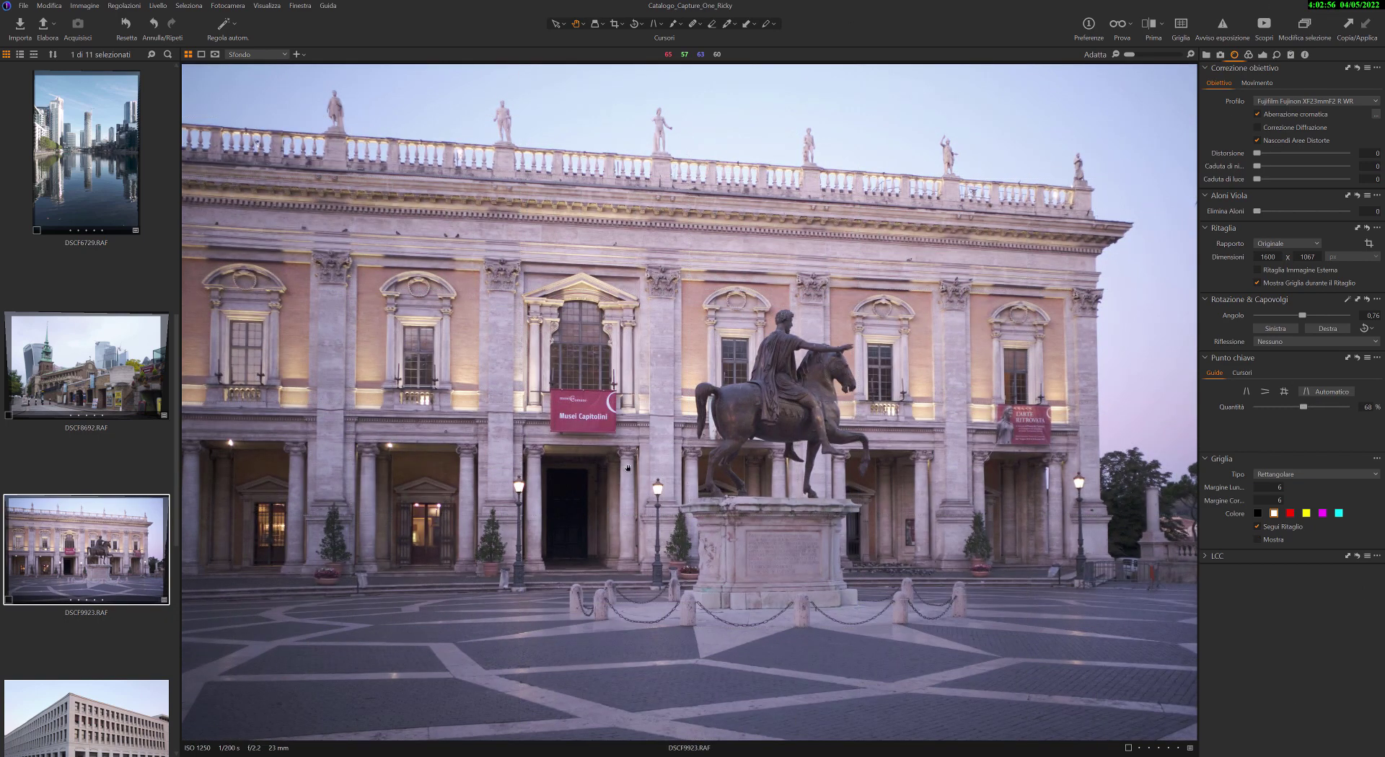
key("Right")
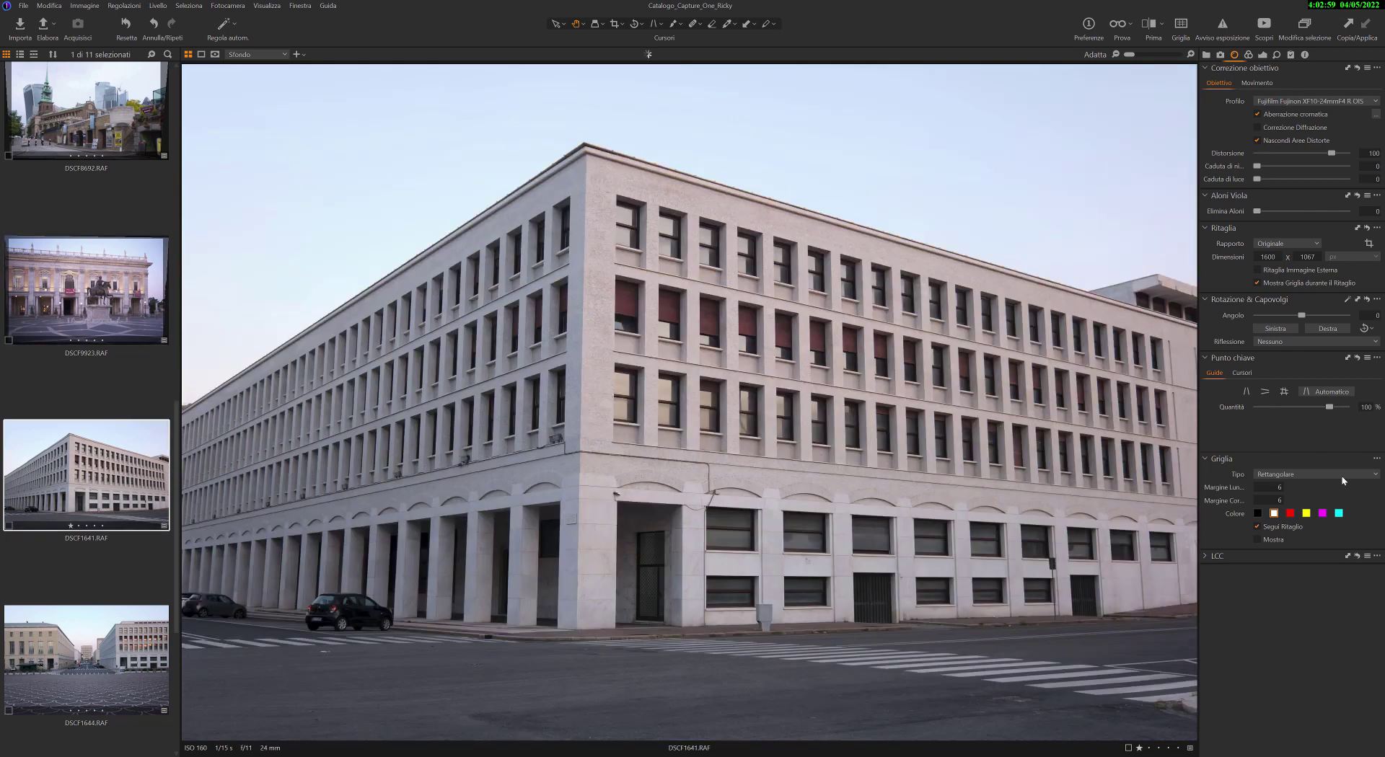
Auto-correct DSCF1641's keystone at 74% amount, then open DSCF1644 from the filmstrip
left_click(1334, 391)
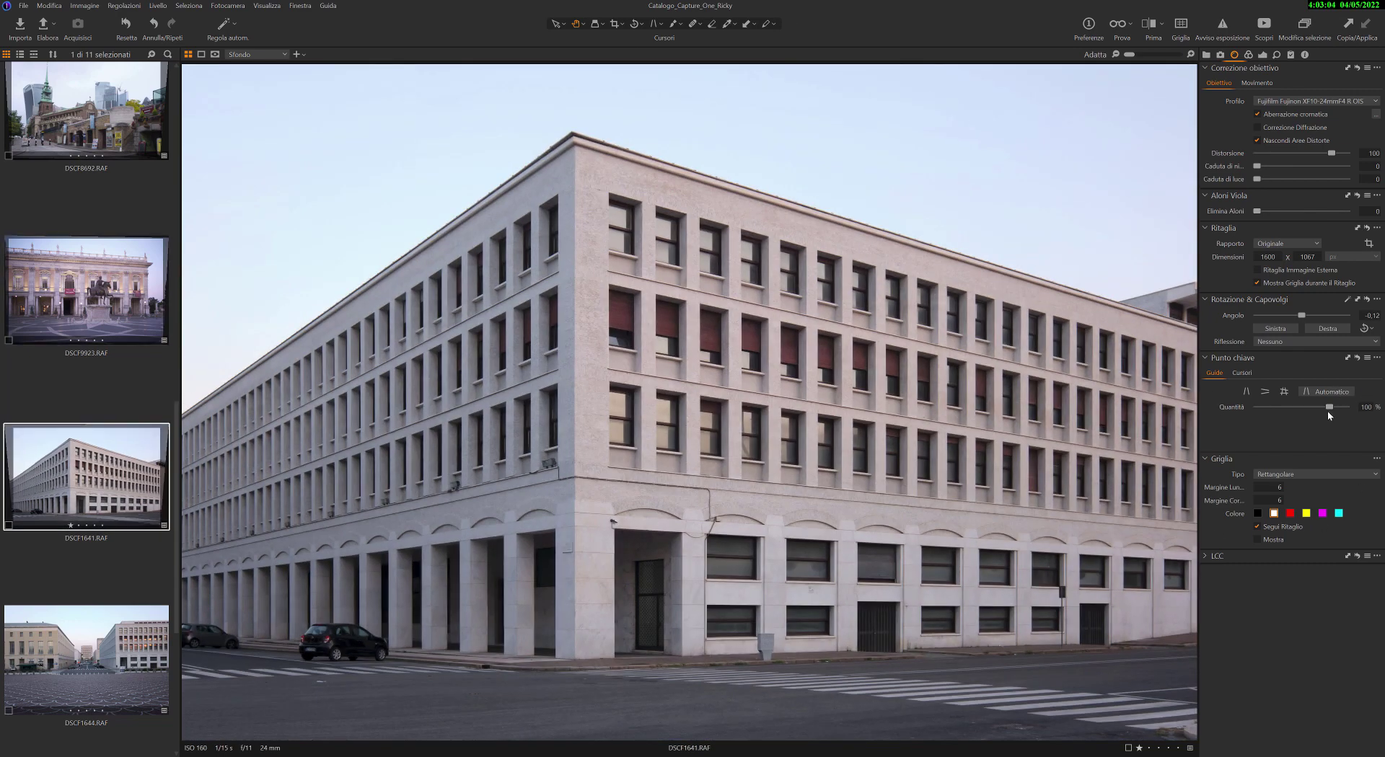
left_click_drag(1331, 410, 1309, 408)
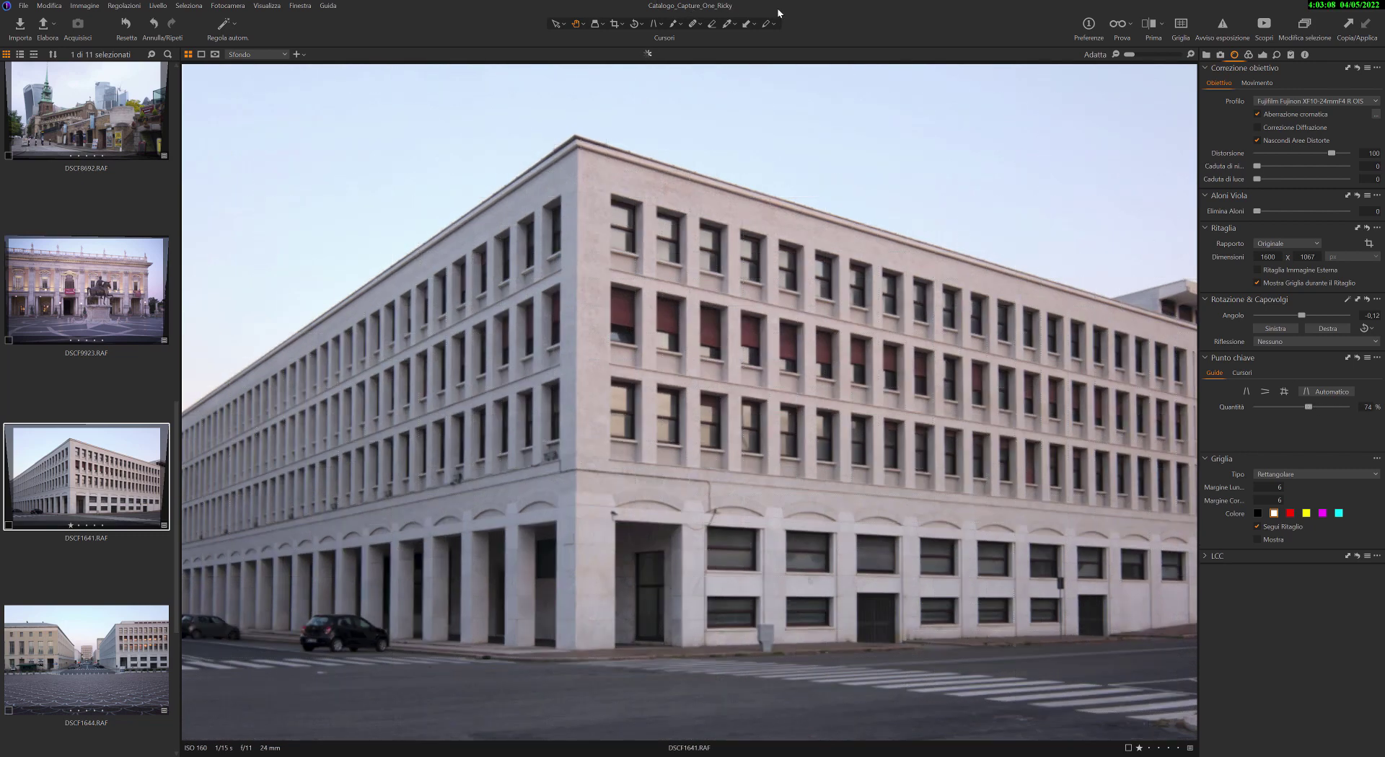
scroll(103, 557, "down", 1)
left_click(103, 557)
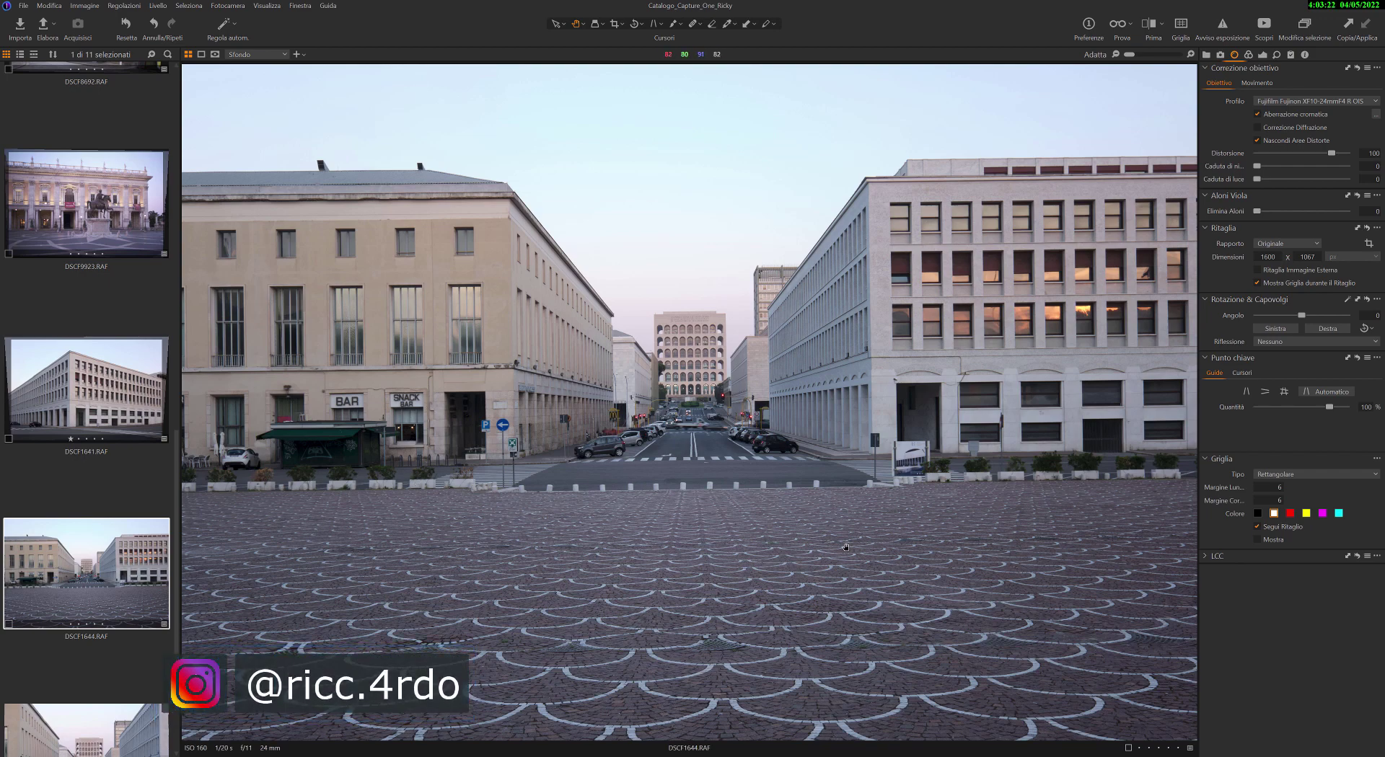
Apply horizontal keystone guide lines to square photo DSCF1644, then go to DSCF1647
left_click(1266, 391)
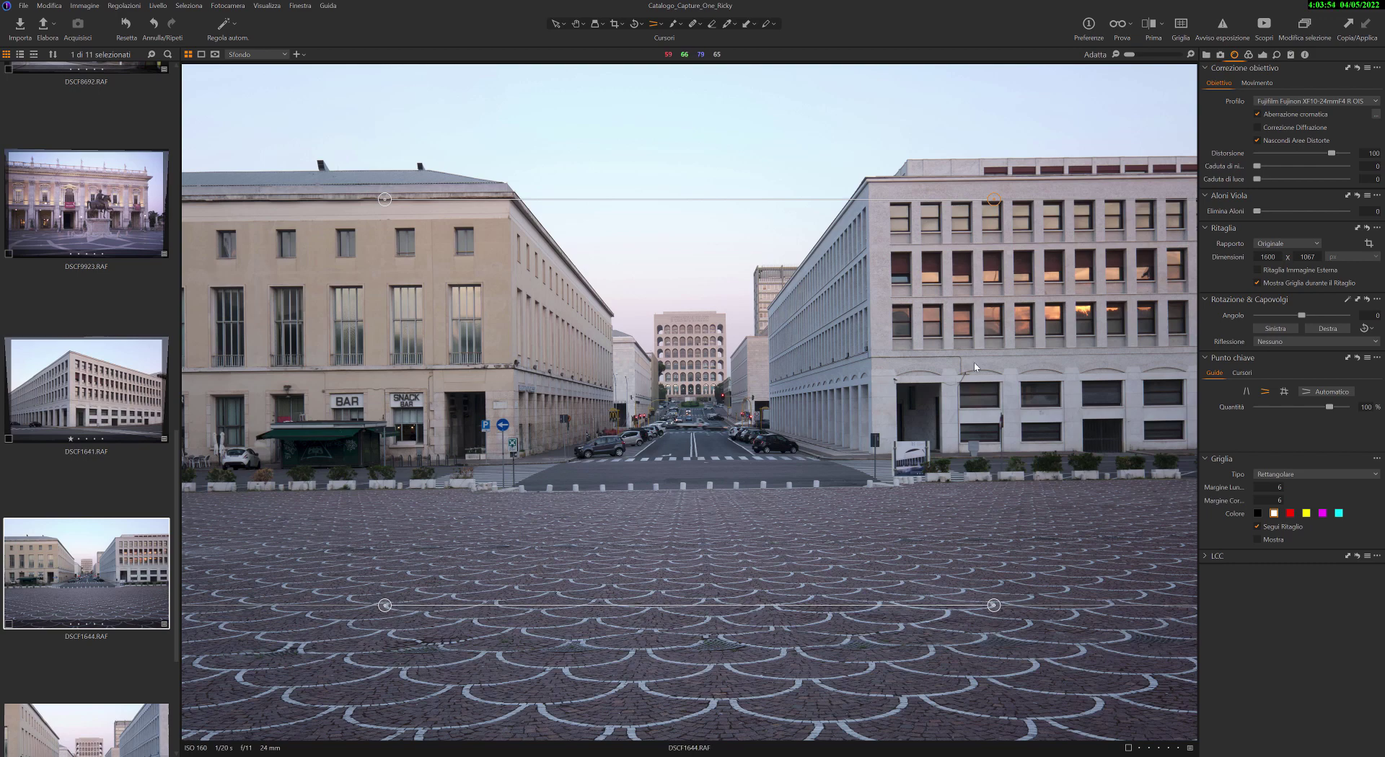
left_click(1334, 391)
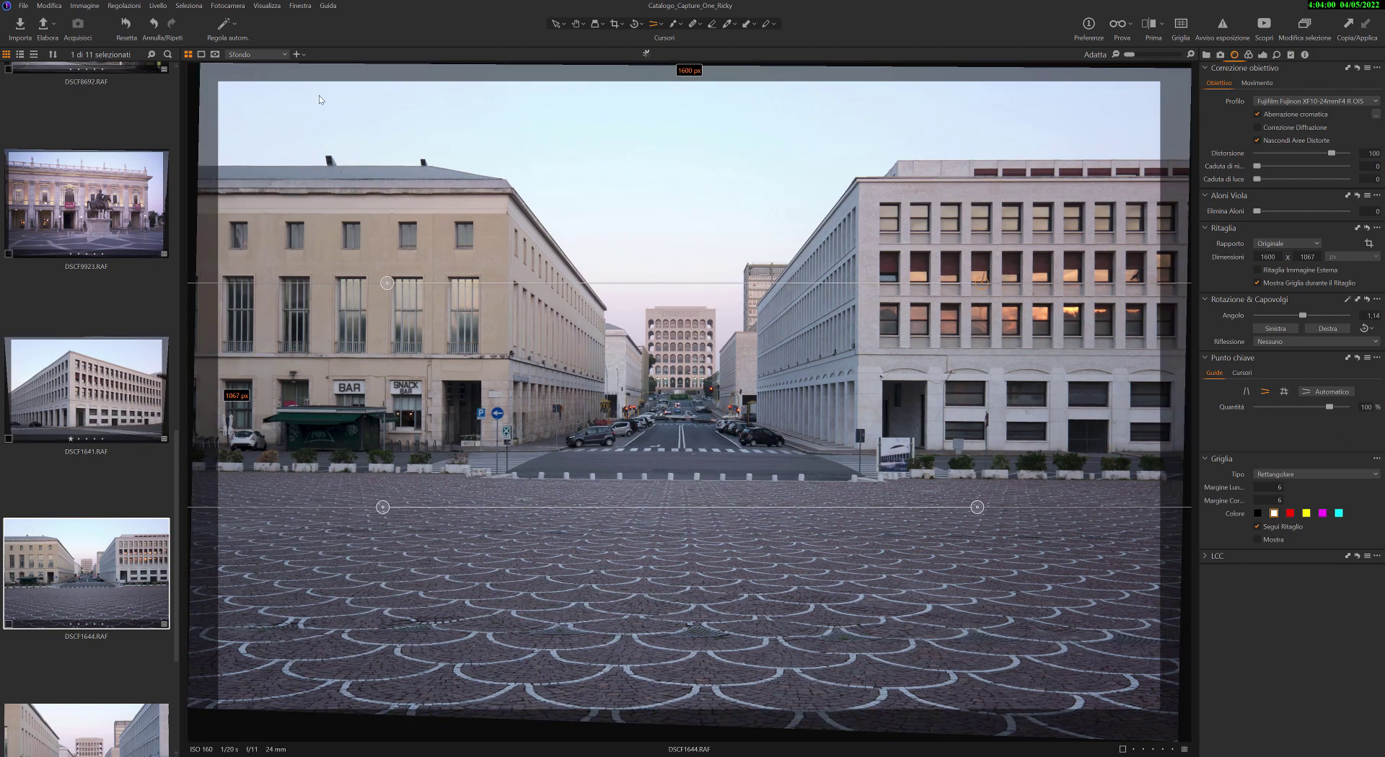
left_click(598, 21)
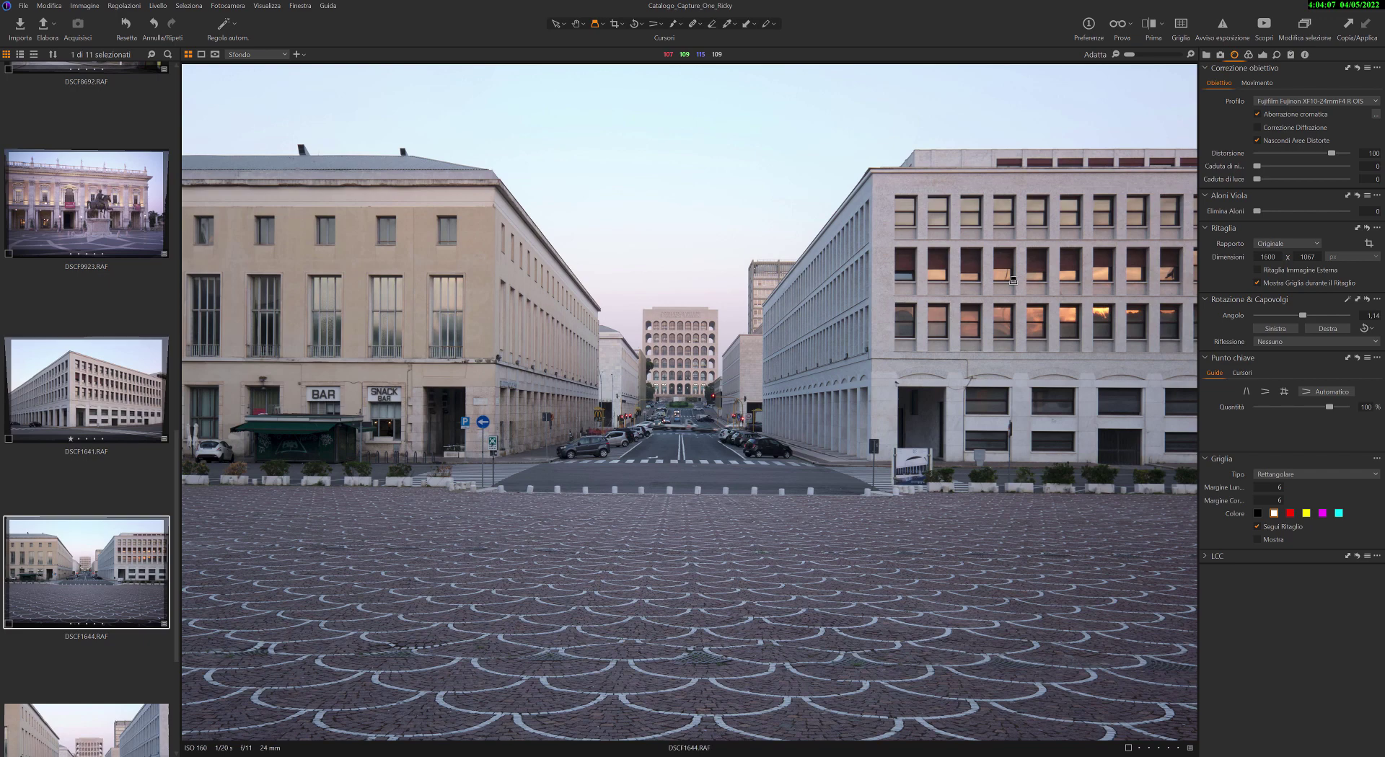
key("Right")
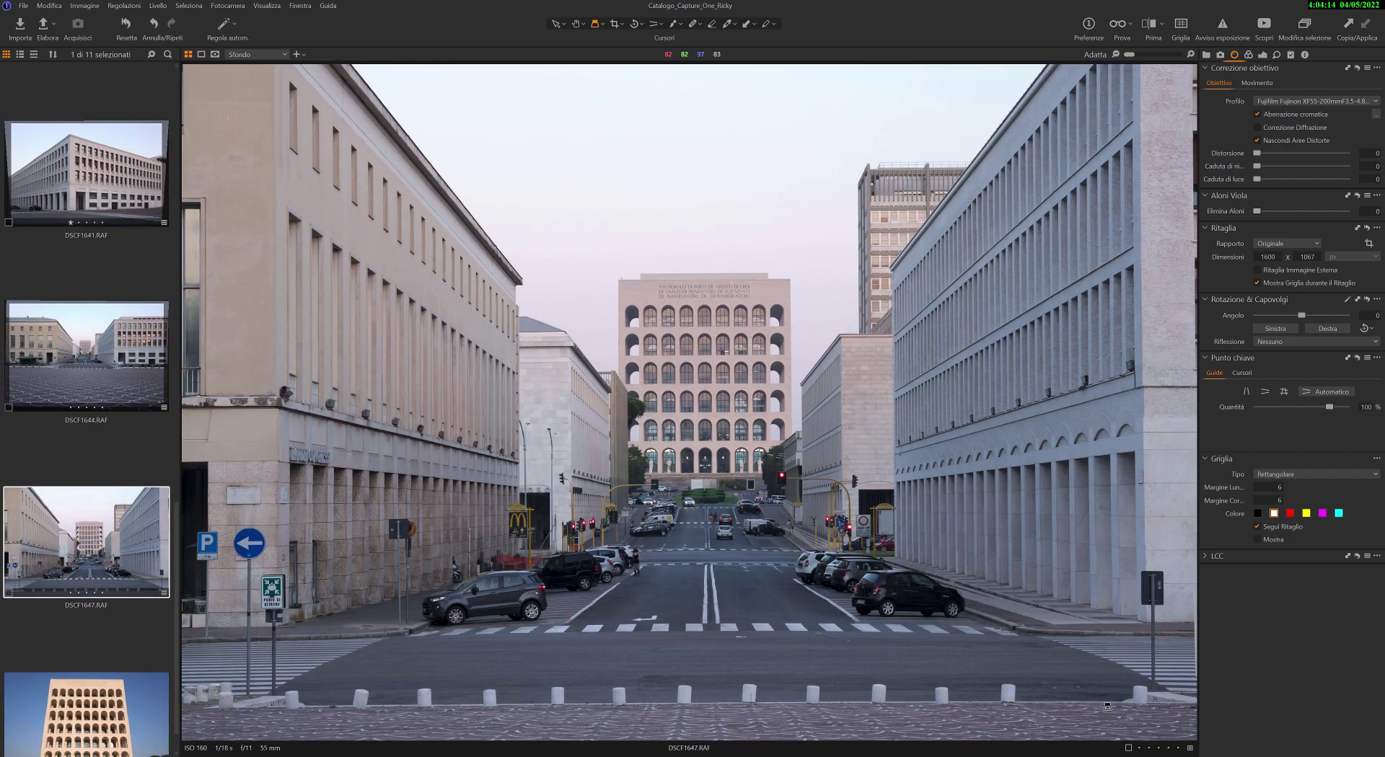
Auto-straighten DSCF1647 (0.42 angle), then open DSCF1672 from the filmstrip
left_click(1336, 394)
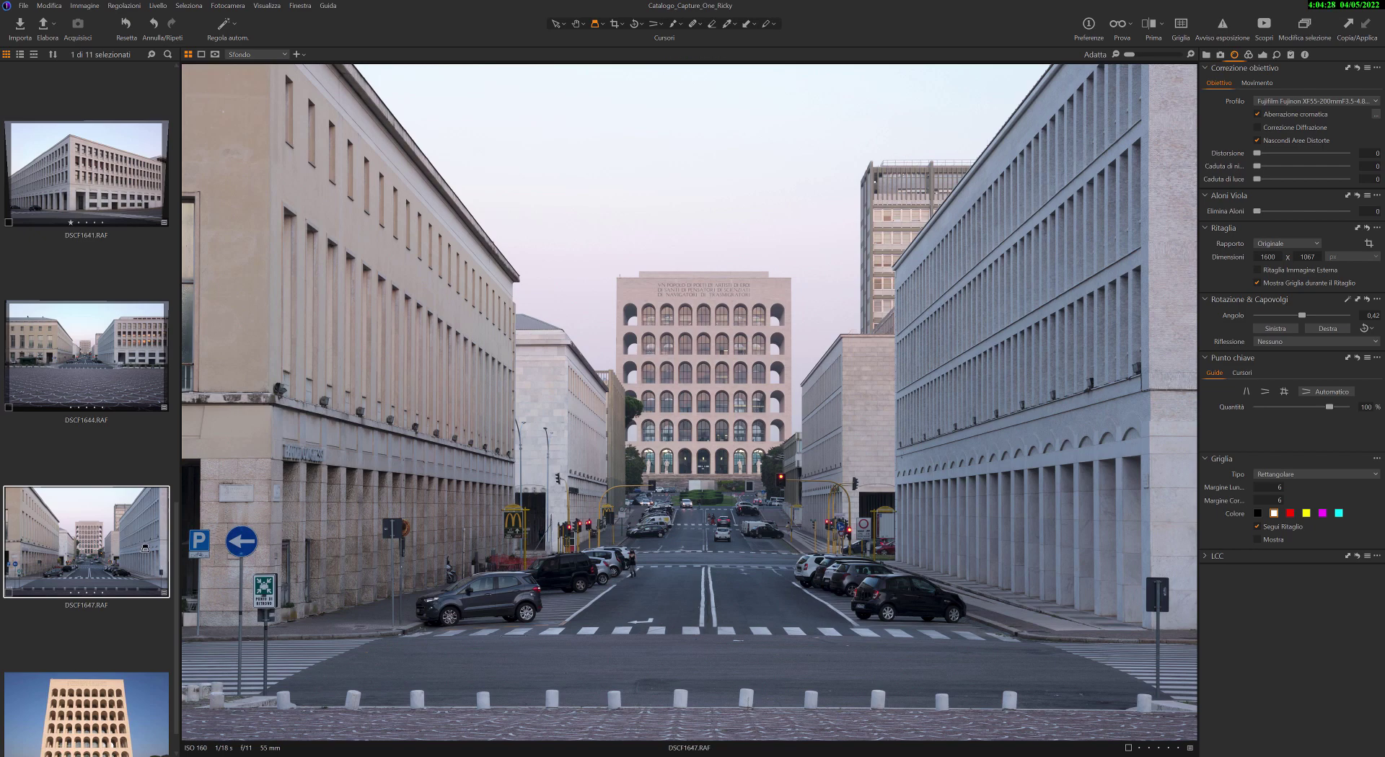
scroll(131, 545, "down", 1)
left_click(103, 662)
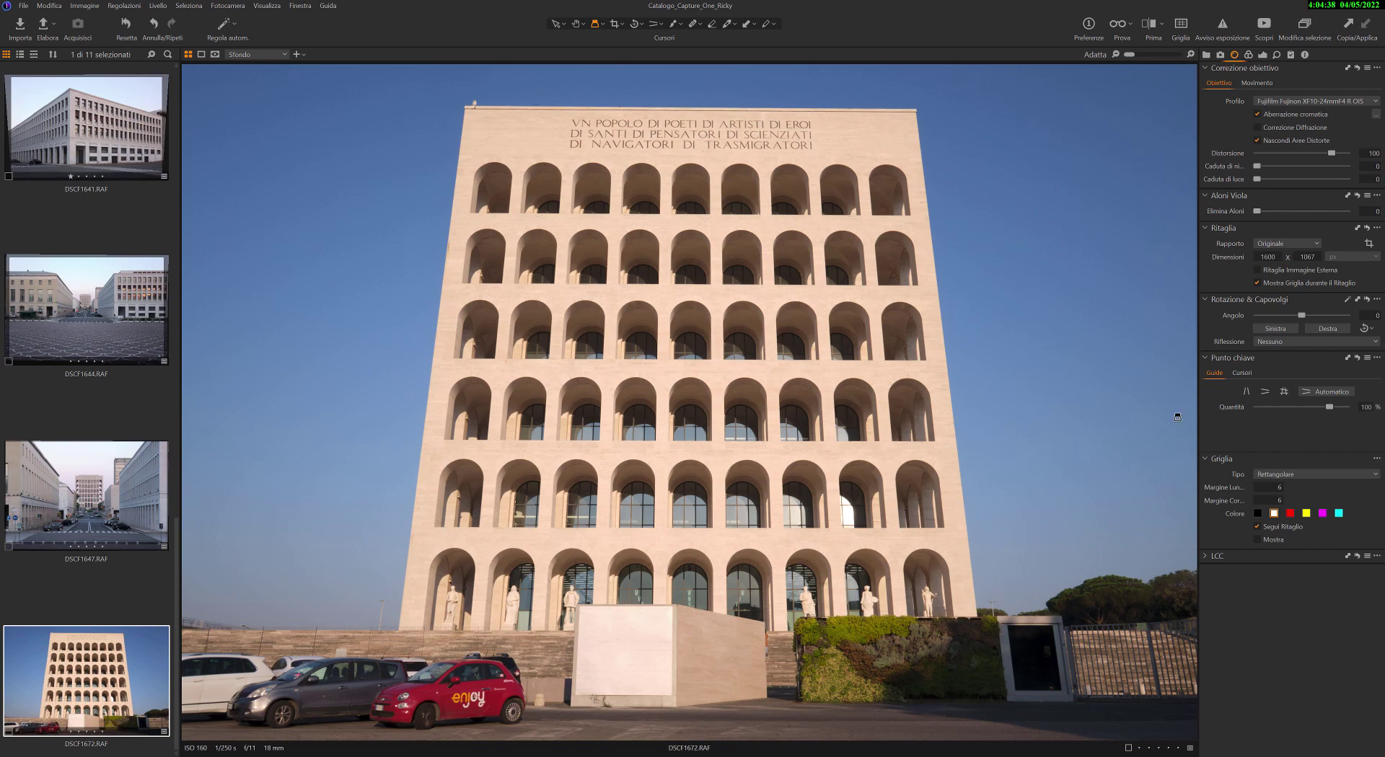
left_click(1246, 392)
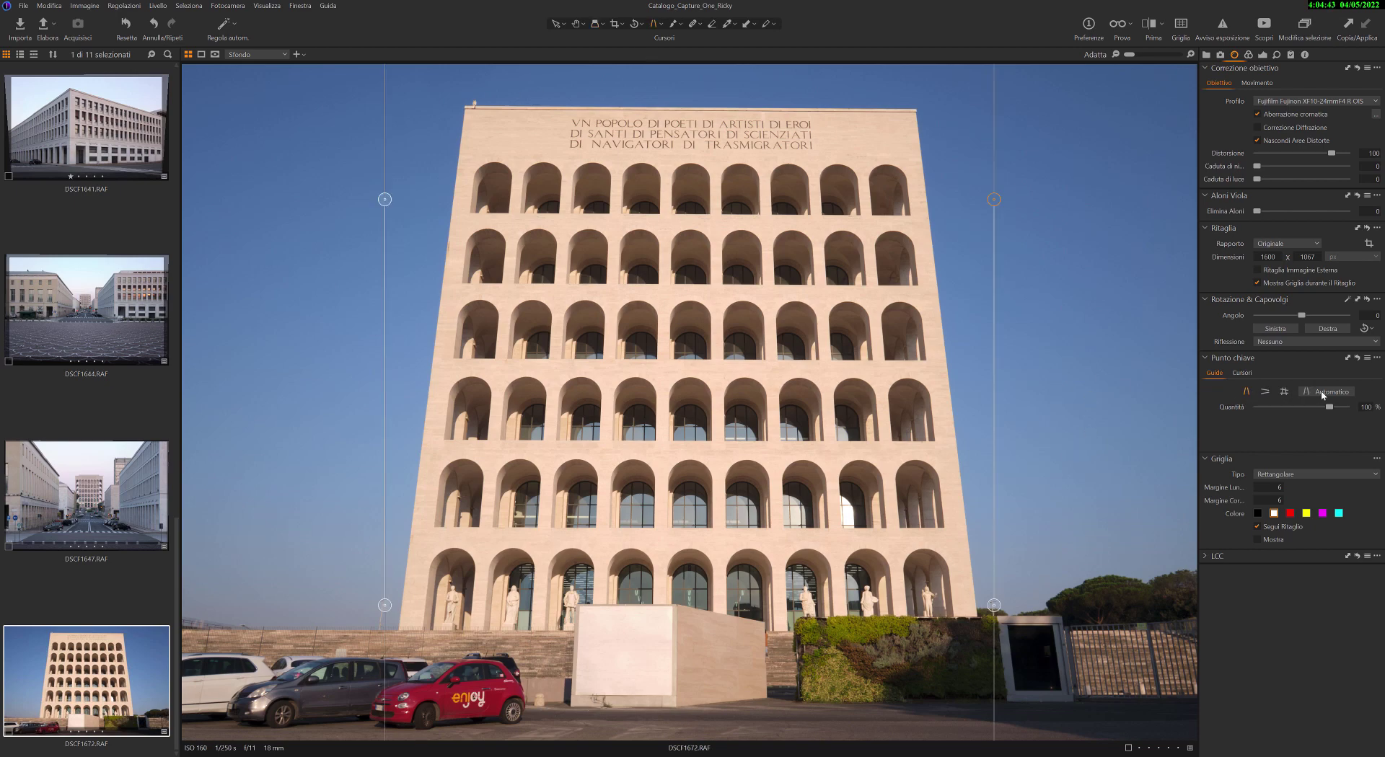
left_click(1248, 392)
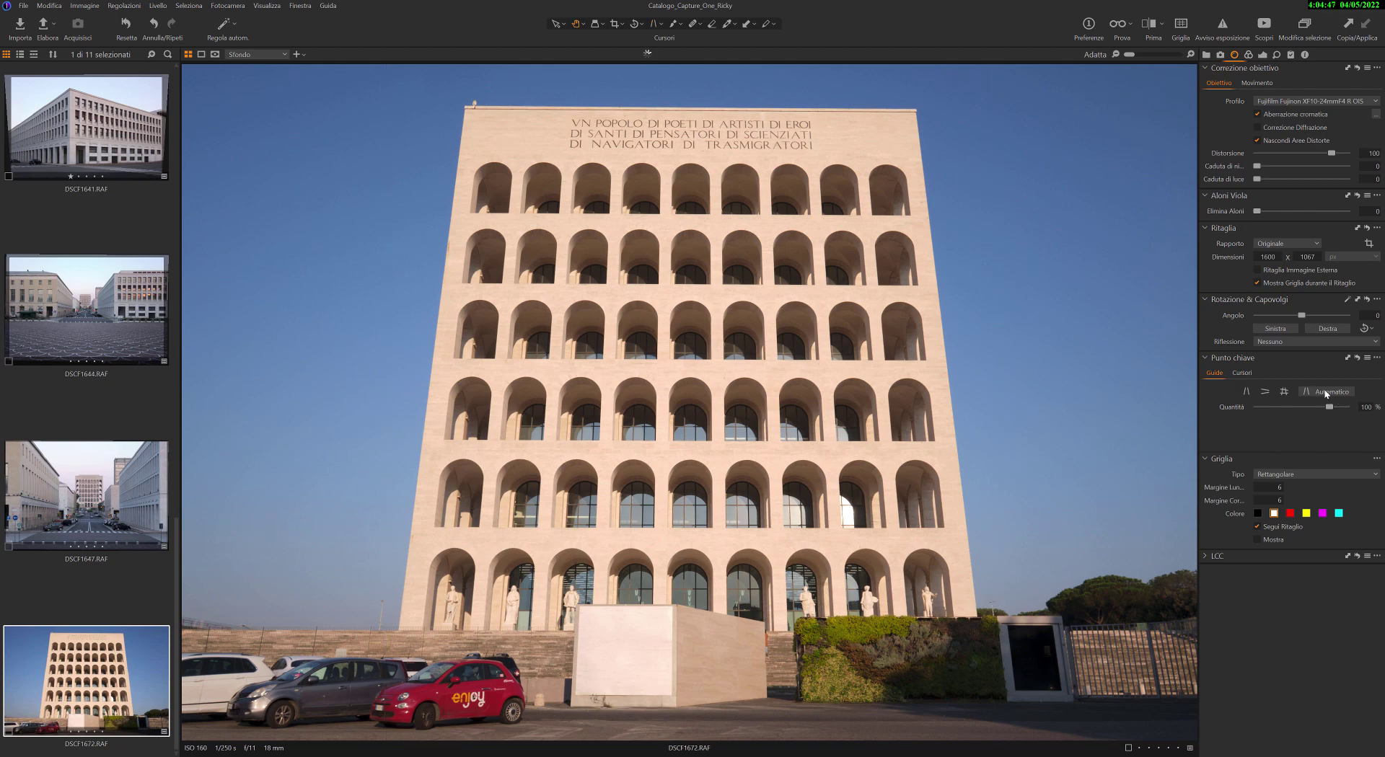
left_click(1324, 392)
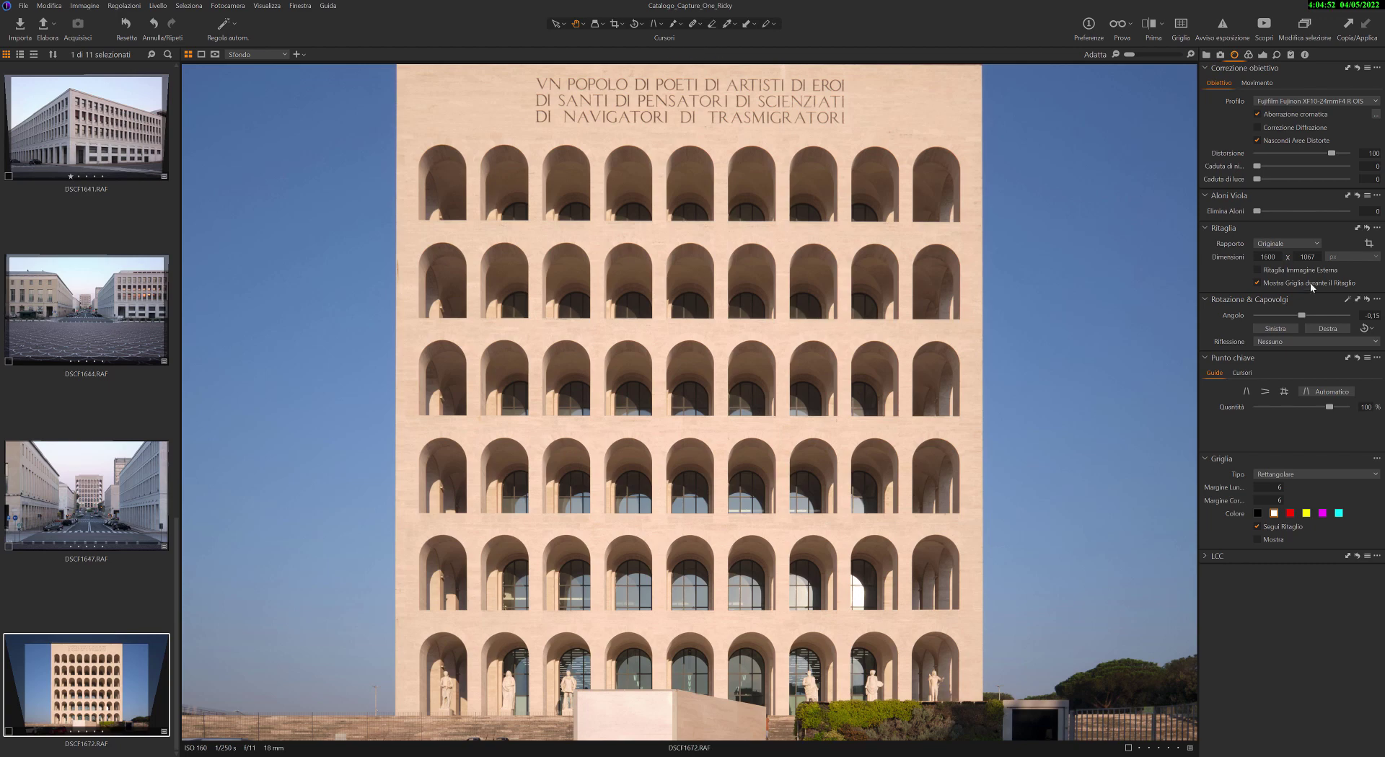
key("ctrl+z")
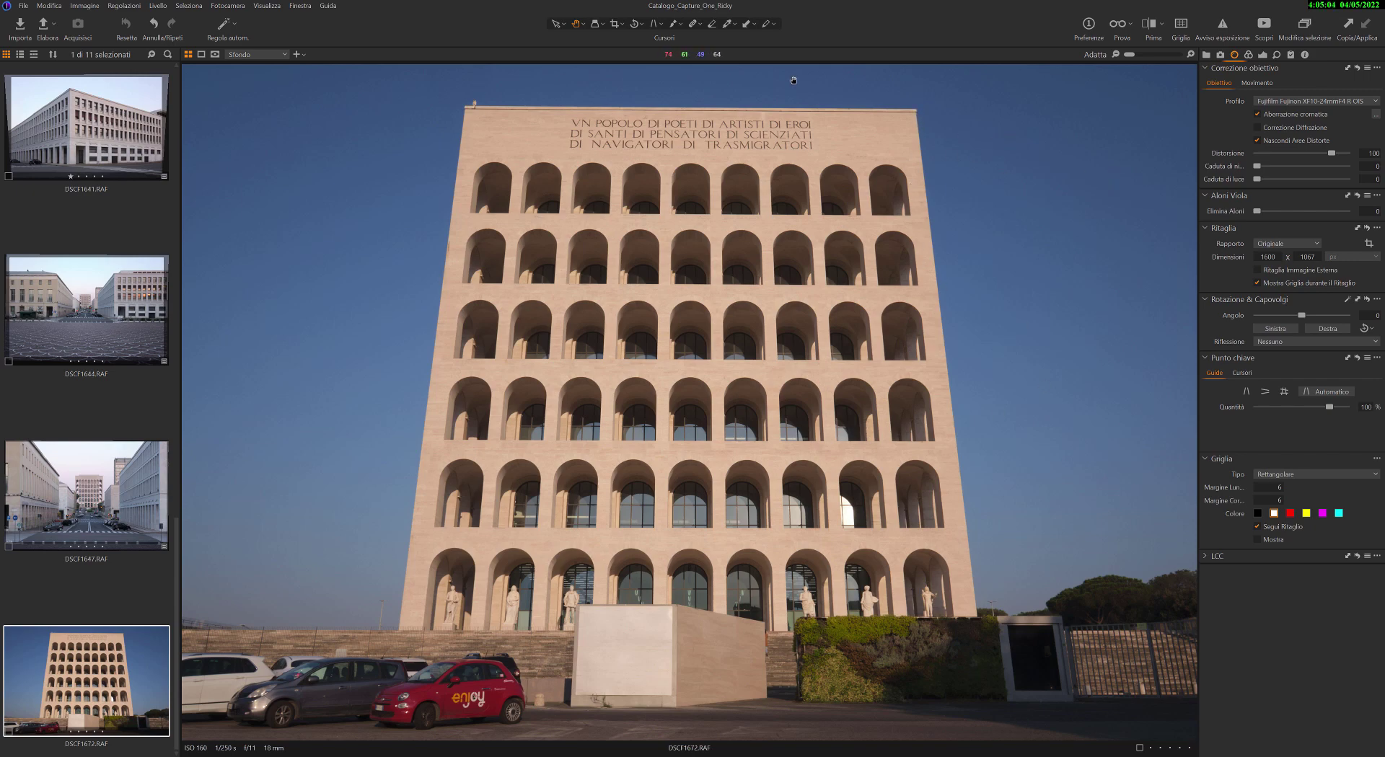
Apply horizontal keystone guides along the arched facade of DSCF1672.RAF, giving a -0.51 rotation
left_click(1265, 391)
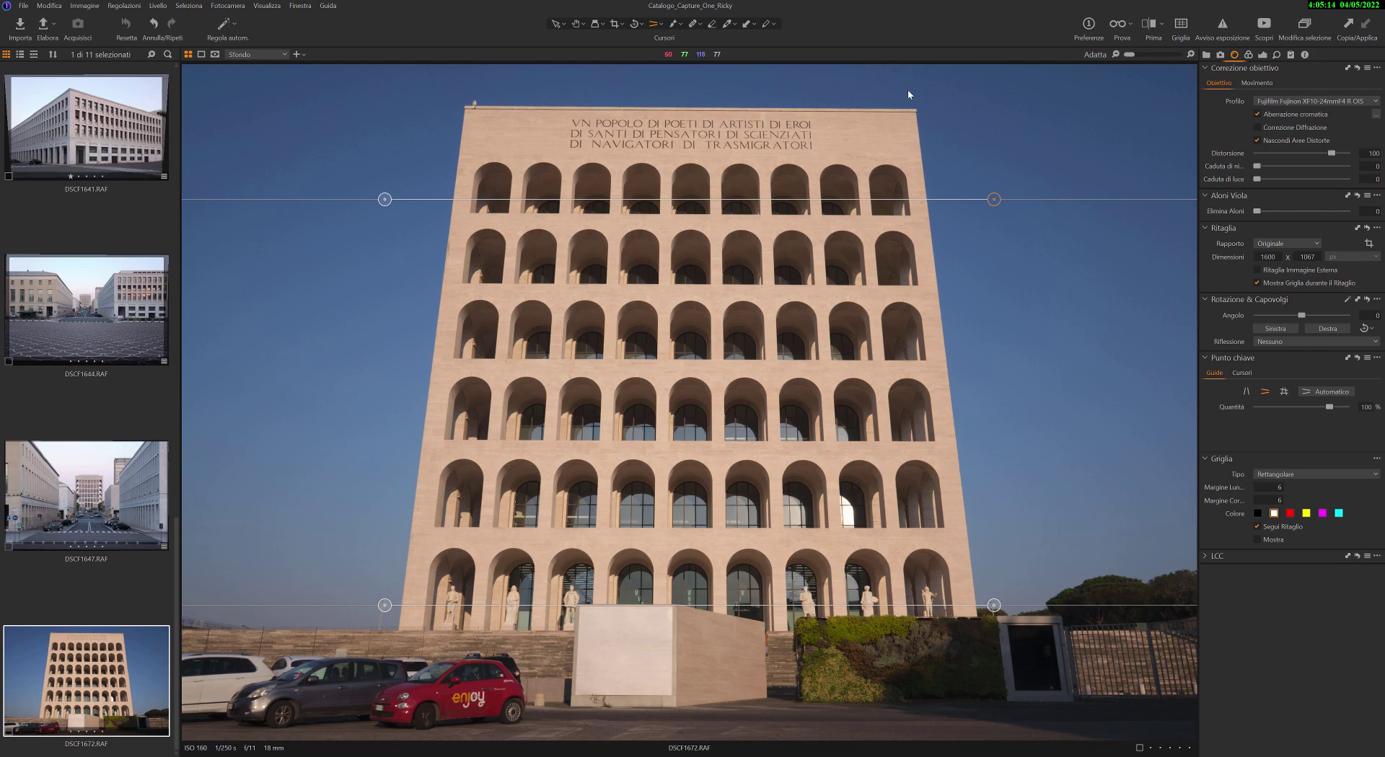
left_click(1329, 391)
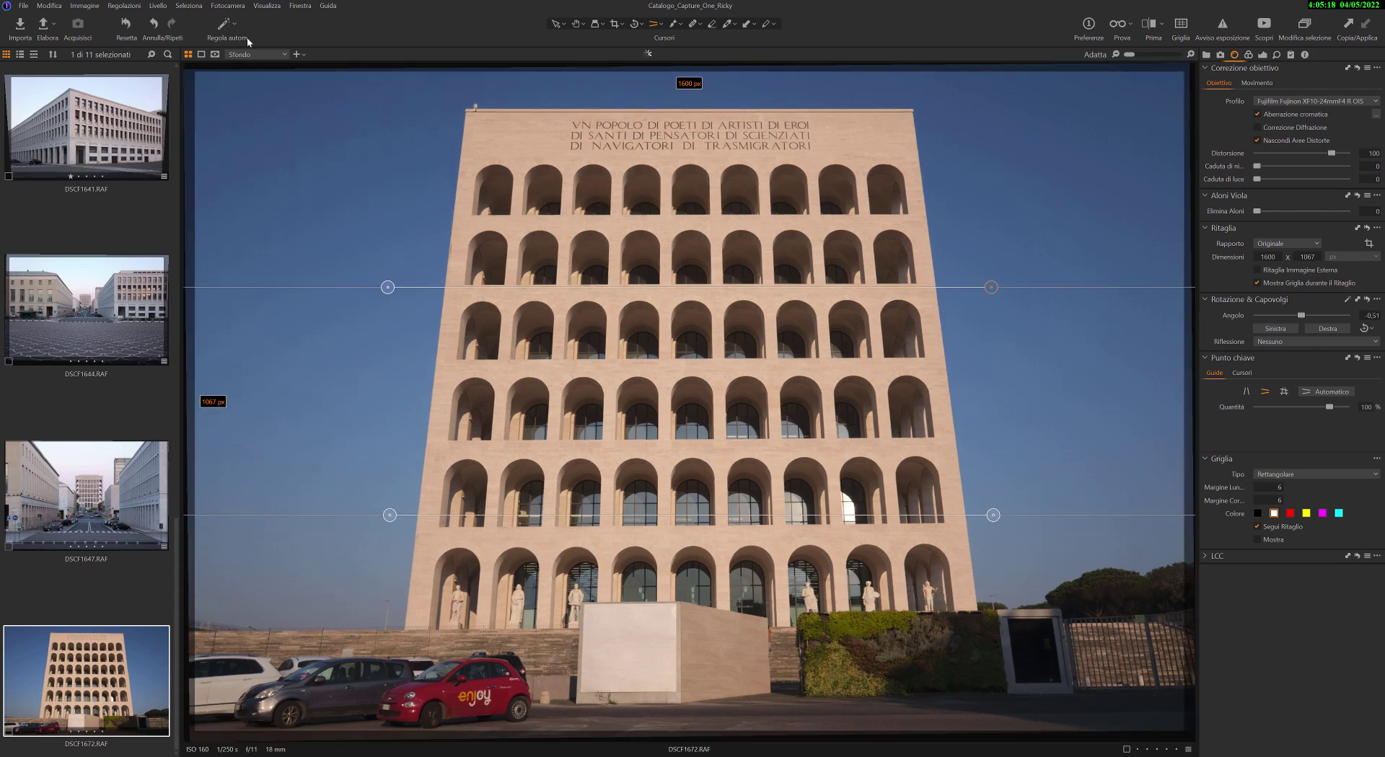
left_click(577, 23)
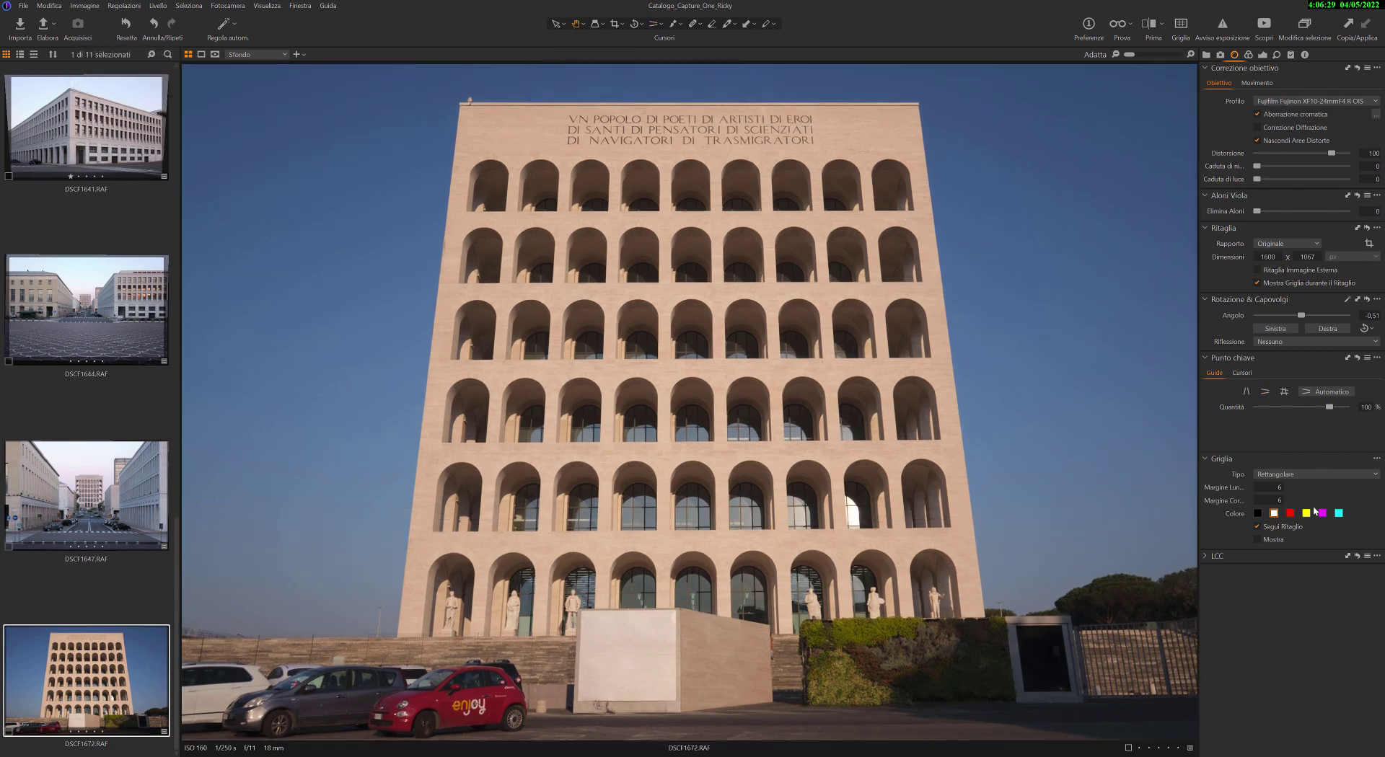
On the Cursori tab, try Verticale keystone values 16.94, 17.54 and 9.07, then reset it to 0
left_click(1256, 374)
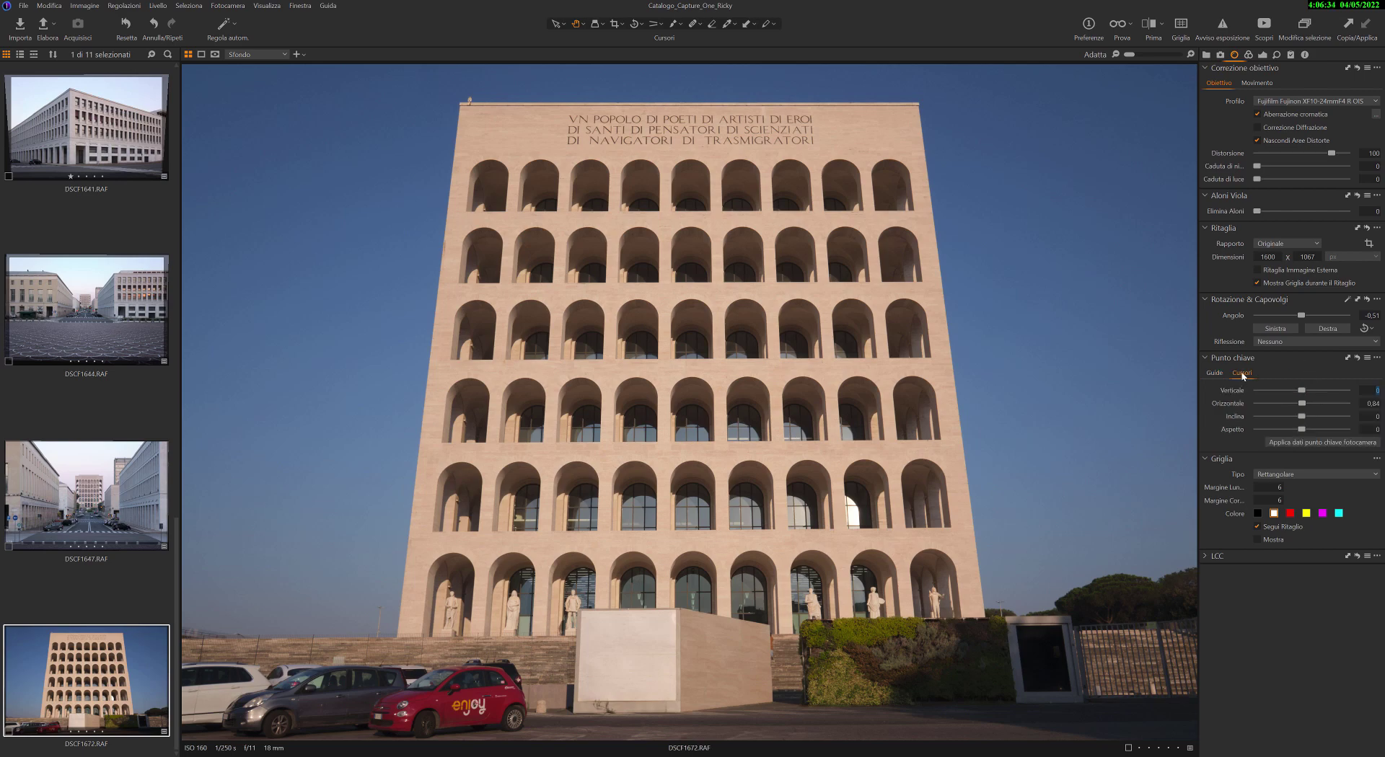
left_click_drag(1300, 393, 1310, 392)
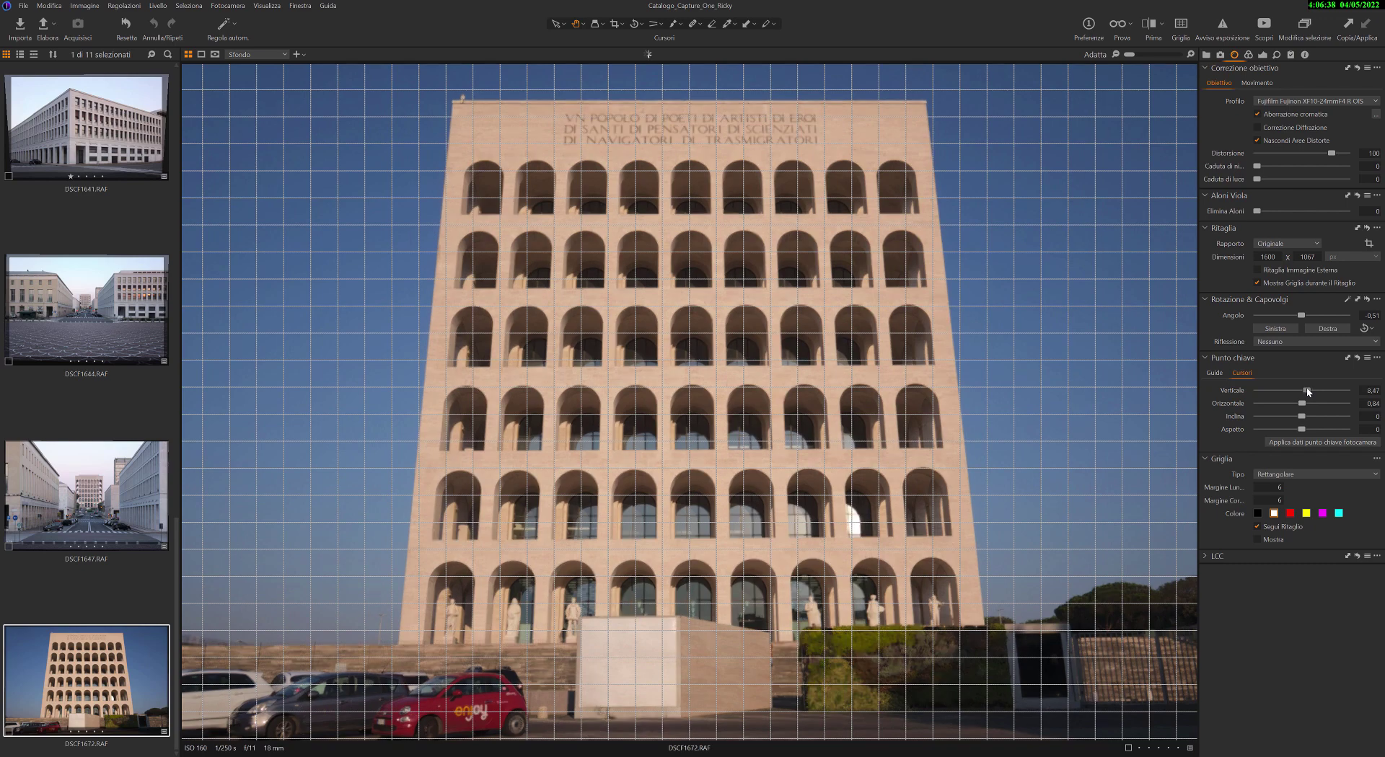
mouse_move(1311, 392)
left_mouse_down()
mouse_move(1284, 391)
mouse_move(1307, 396)
left_mouse_up()
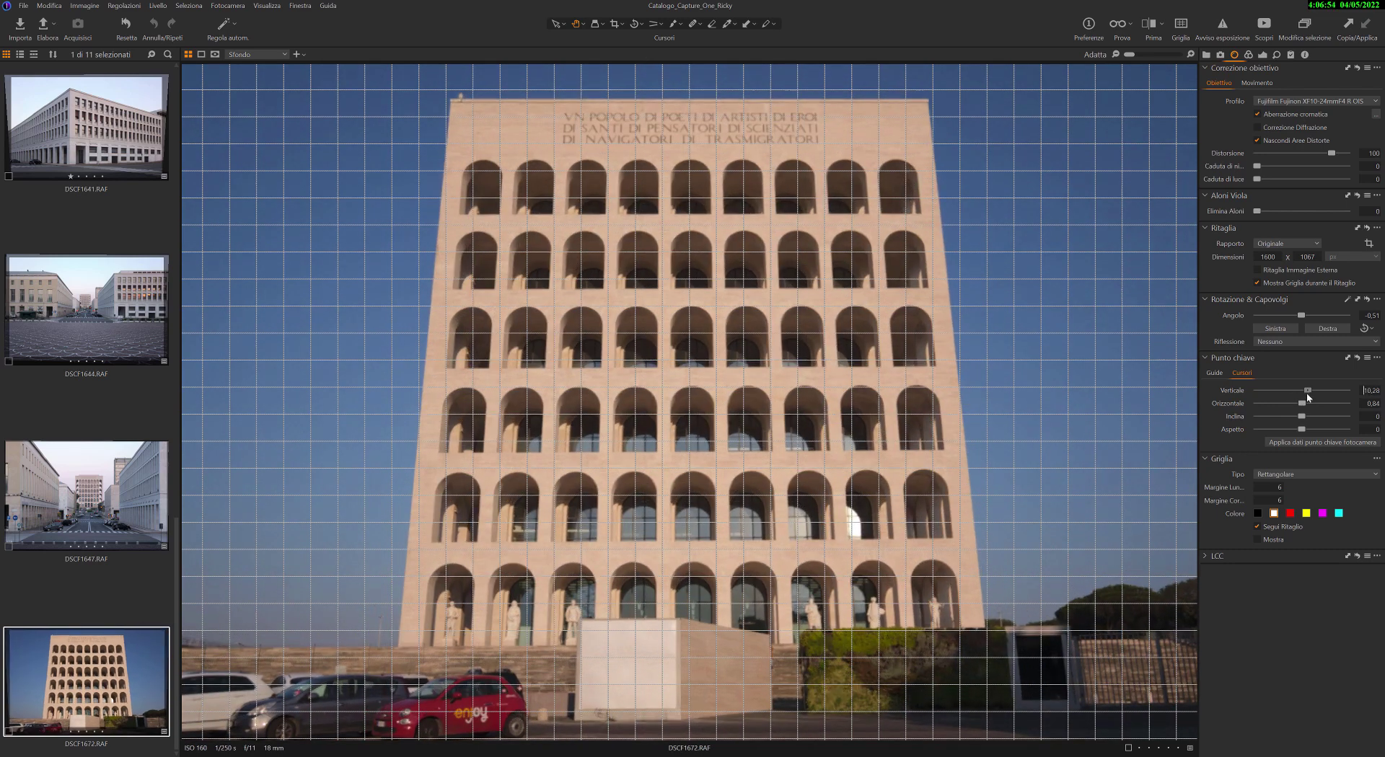
left_click_drag(1308, 396, 1309, 396)
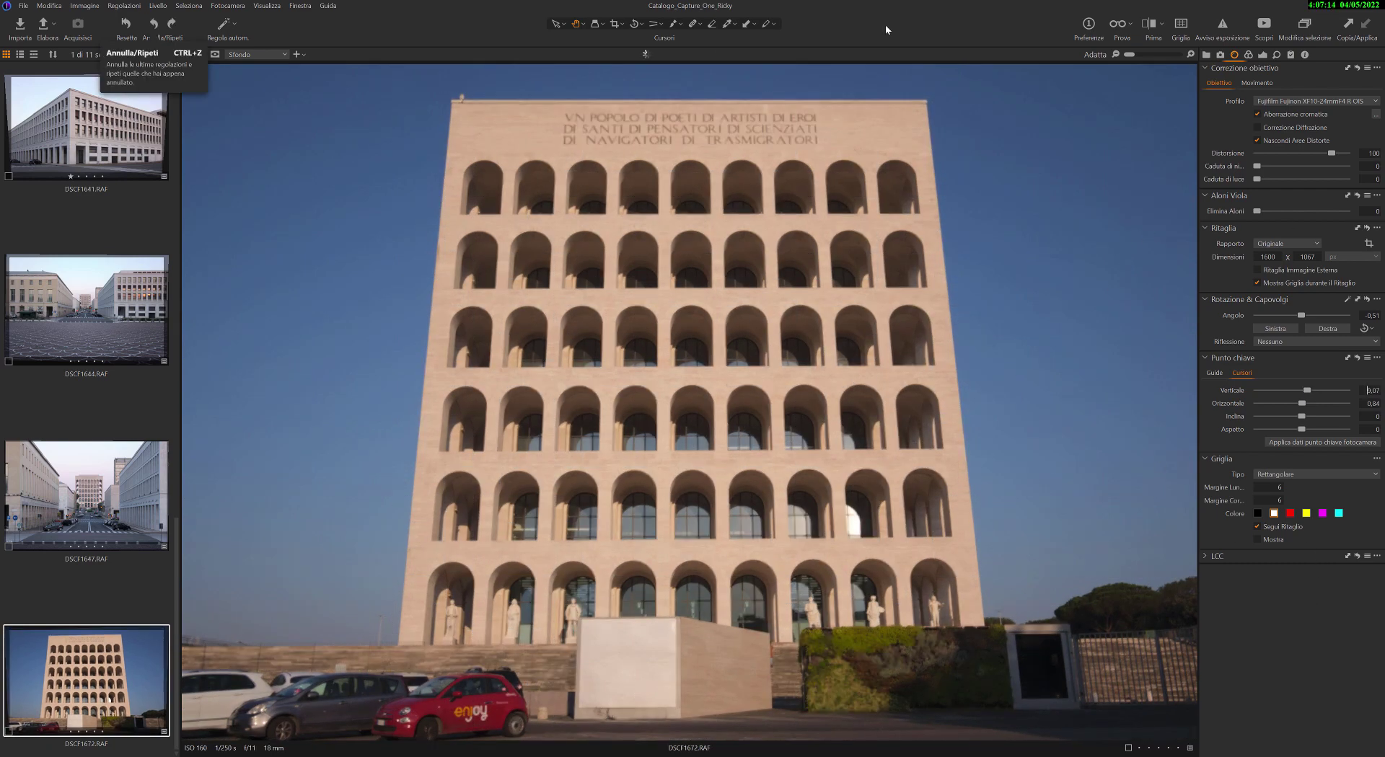
type("0")
key("Return")
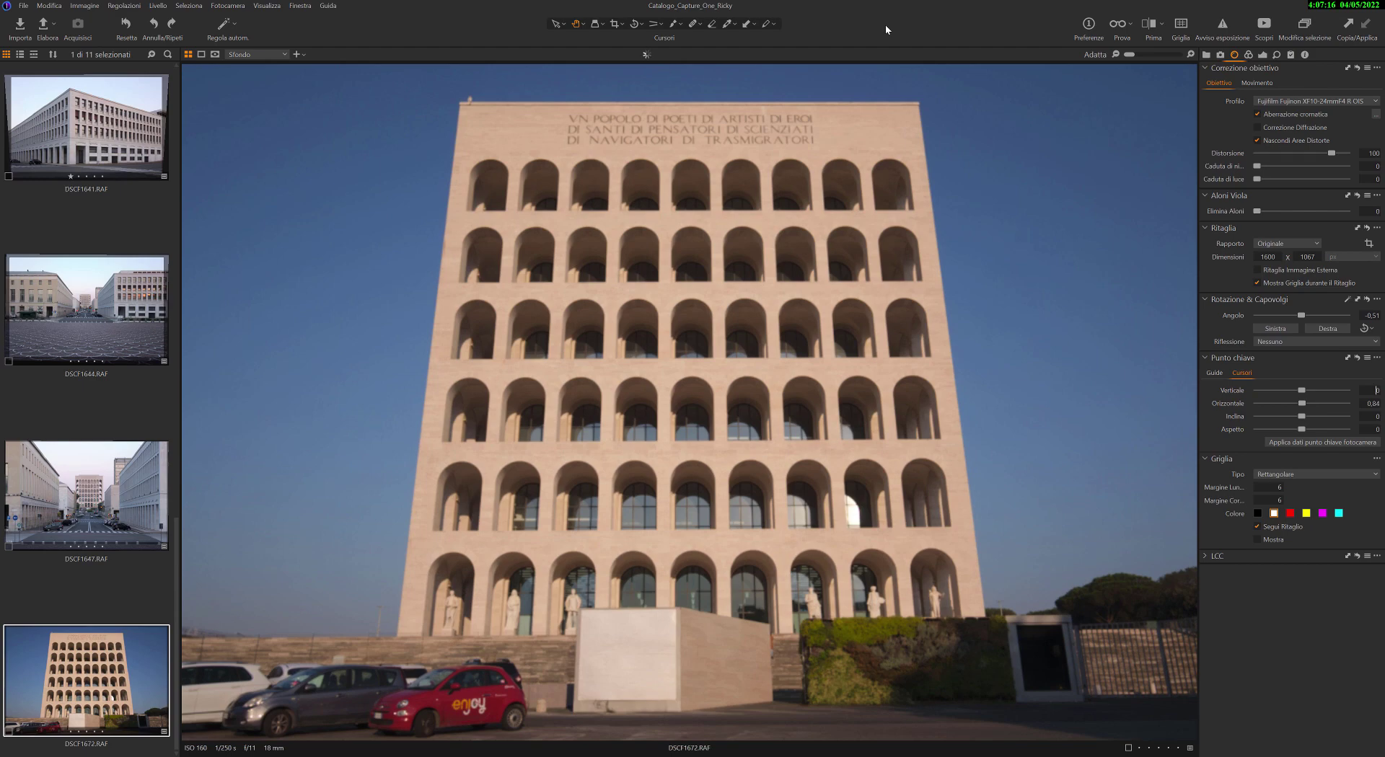